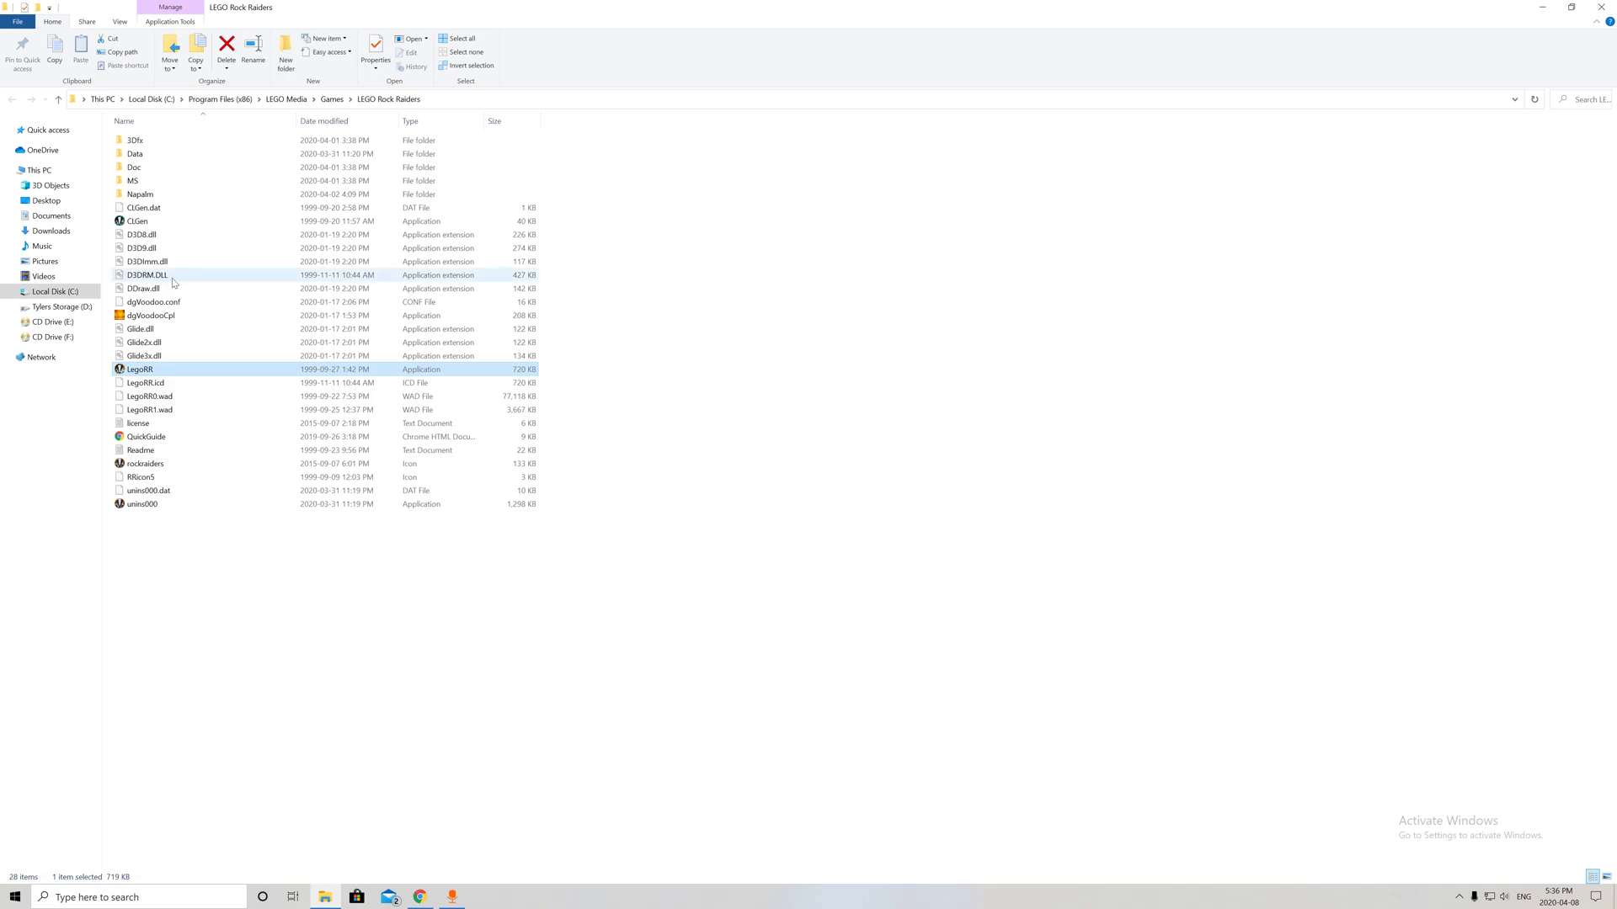
Bring the WO Mic window forward, then switch to Chrome showing the Windows 10 tutorial video.
left_click(452, 897)
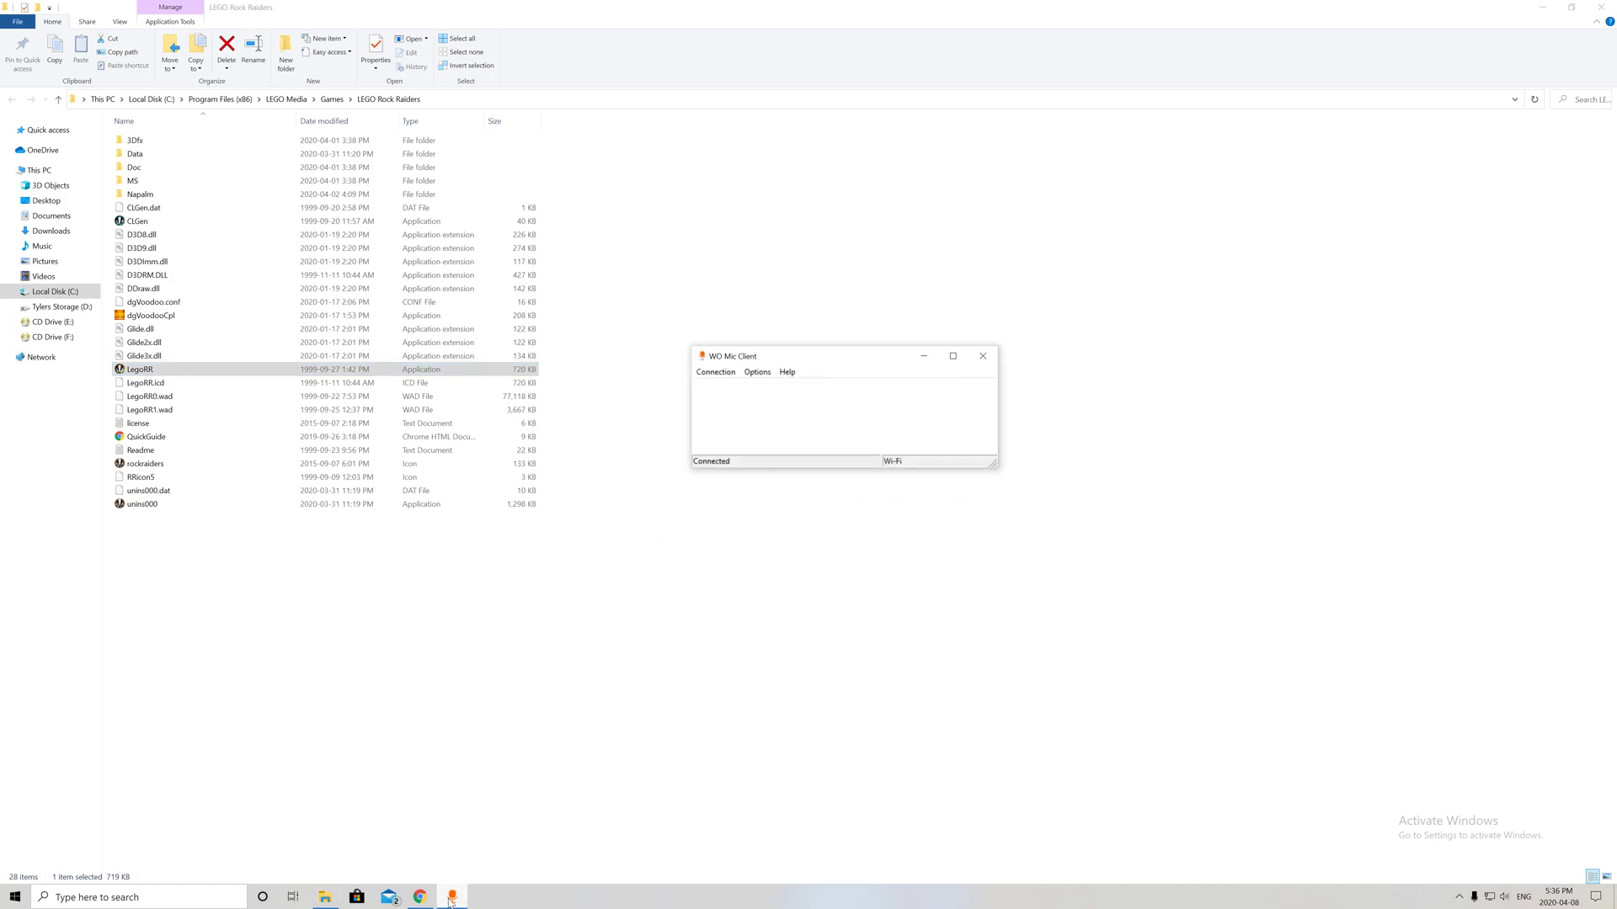
left_click(421, 897)
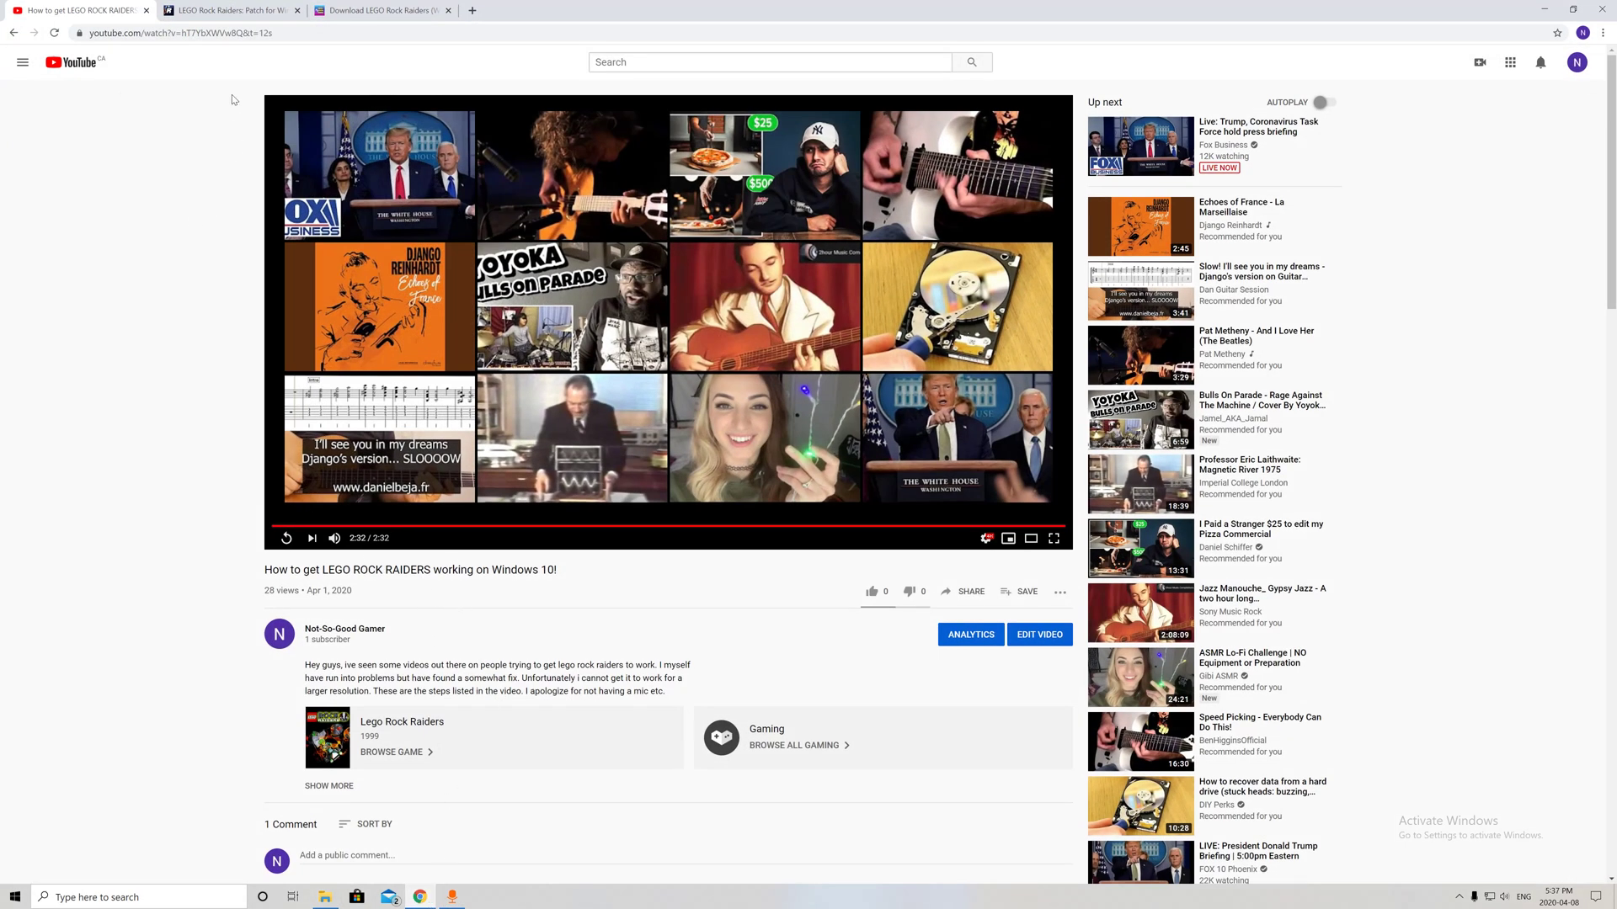
Look over the replaying.de patch tab, then switch to the MyAbandonware LEGO Rock Raiders tab.
left_click(238, 10)
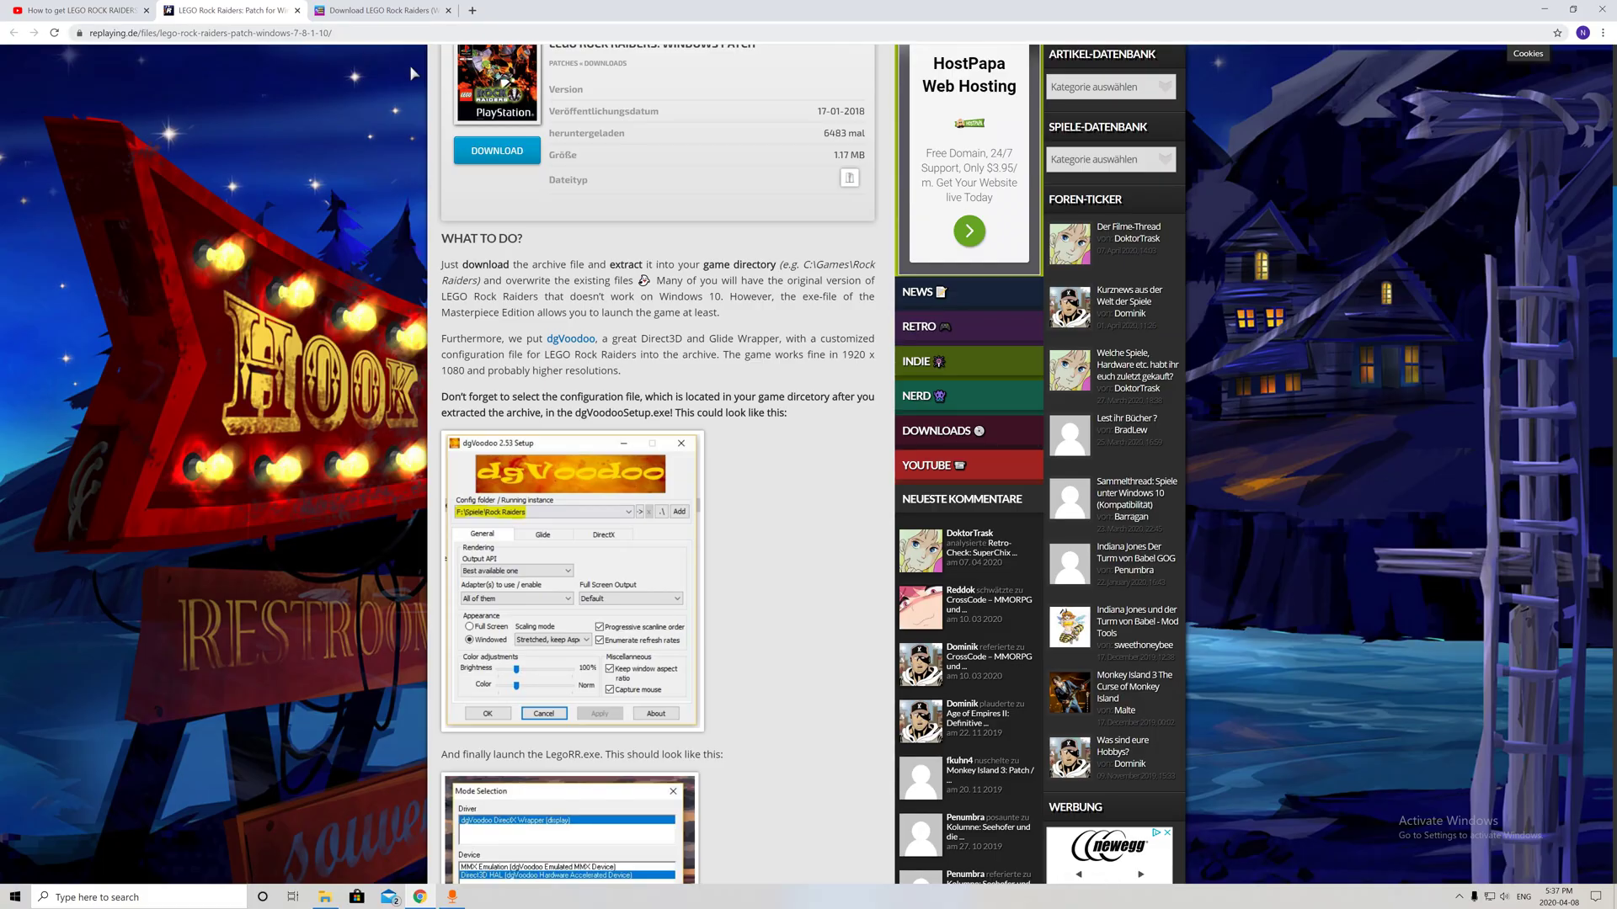
scroll(730, 564, "up", 2)
scroll(703, 535, "down", 3)
scroll(585, 520, "down", 2)
scroll(585, 519, "up", 2)
scroll(585, 520, "up", 5)
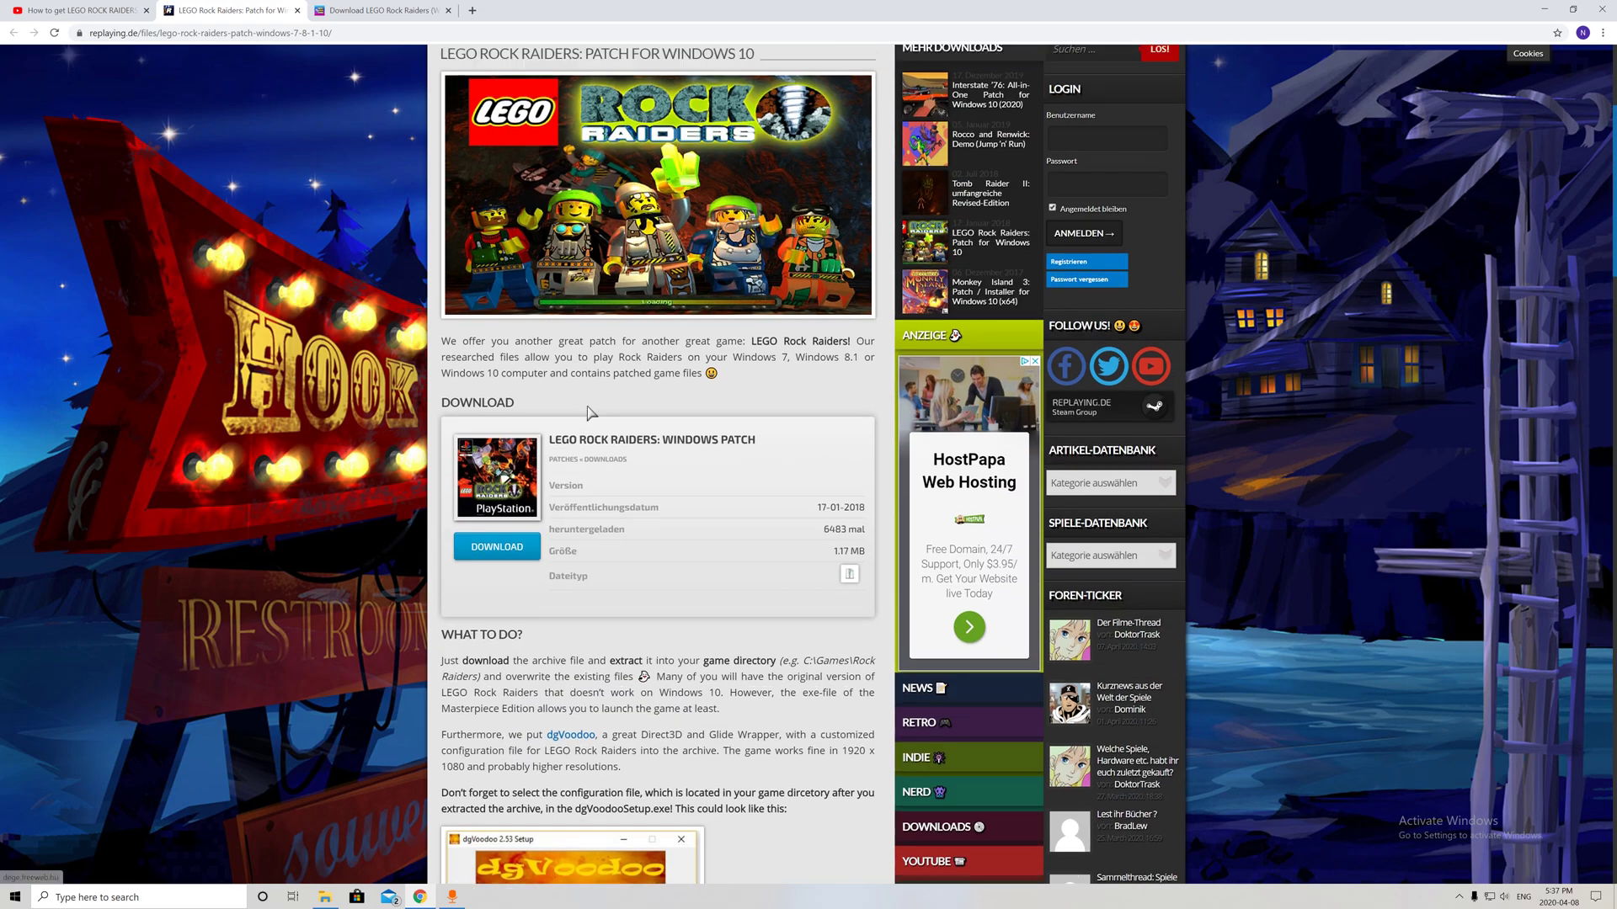
scroll(585, 520, "up", 5)
left_click(379, 11)
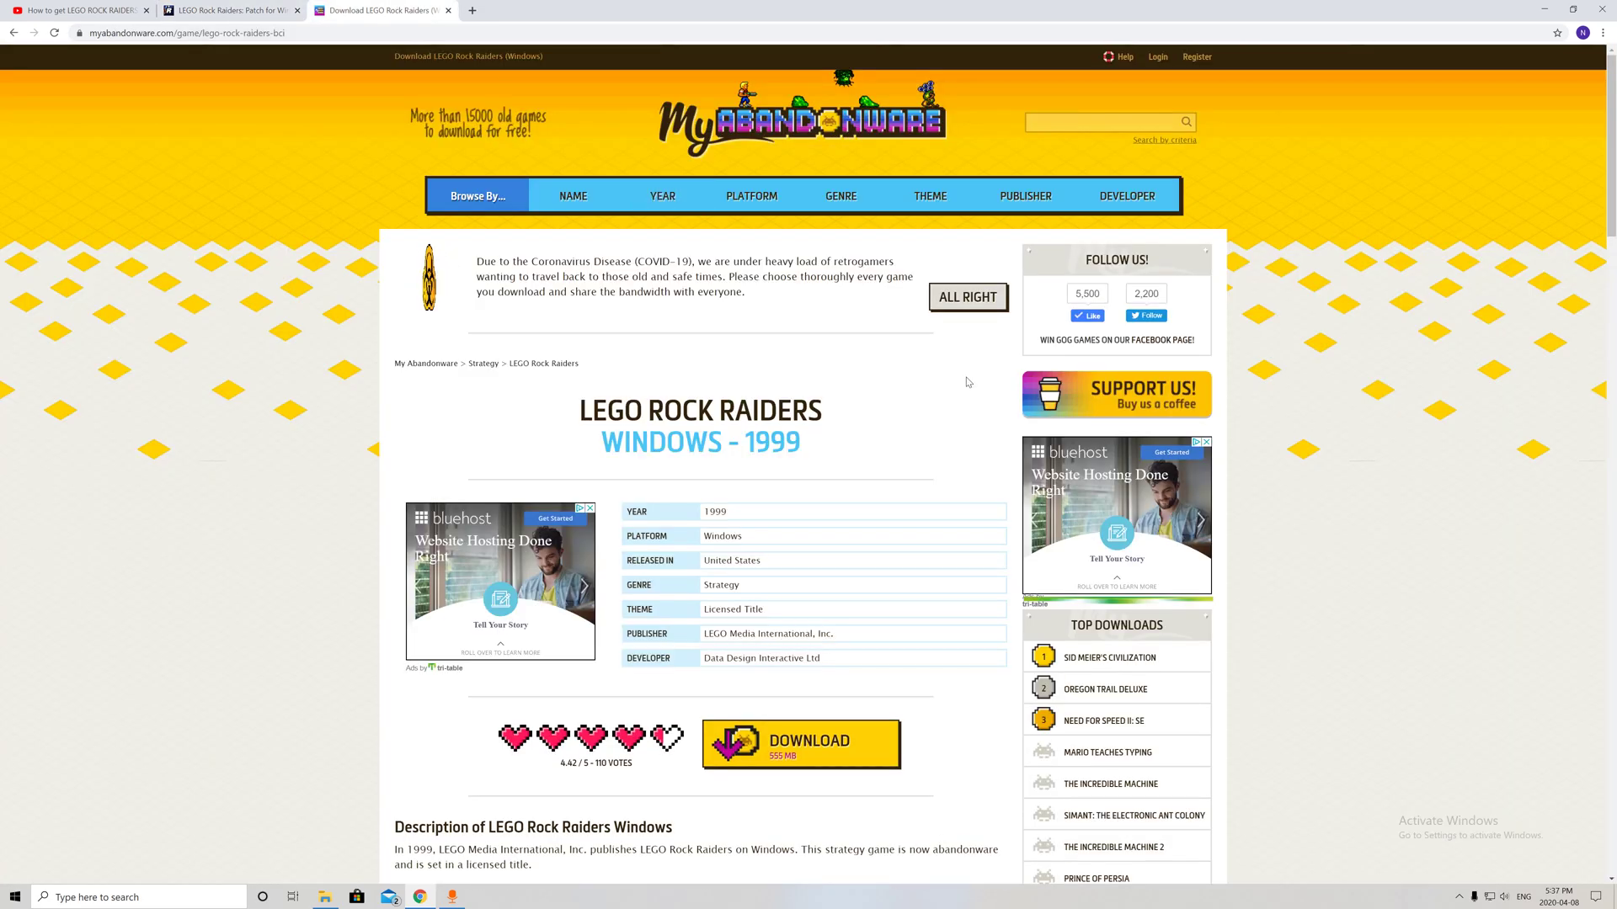
scroll(602, 203, "down", 2)
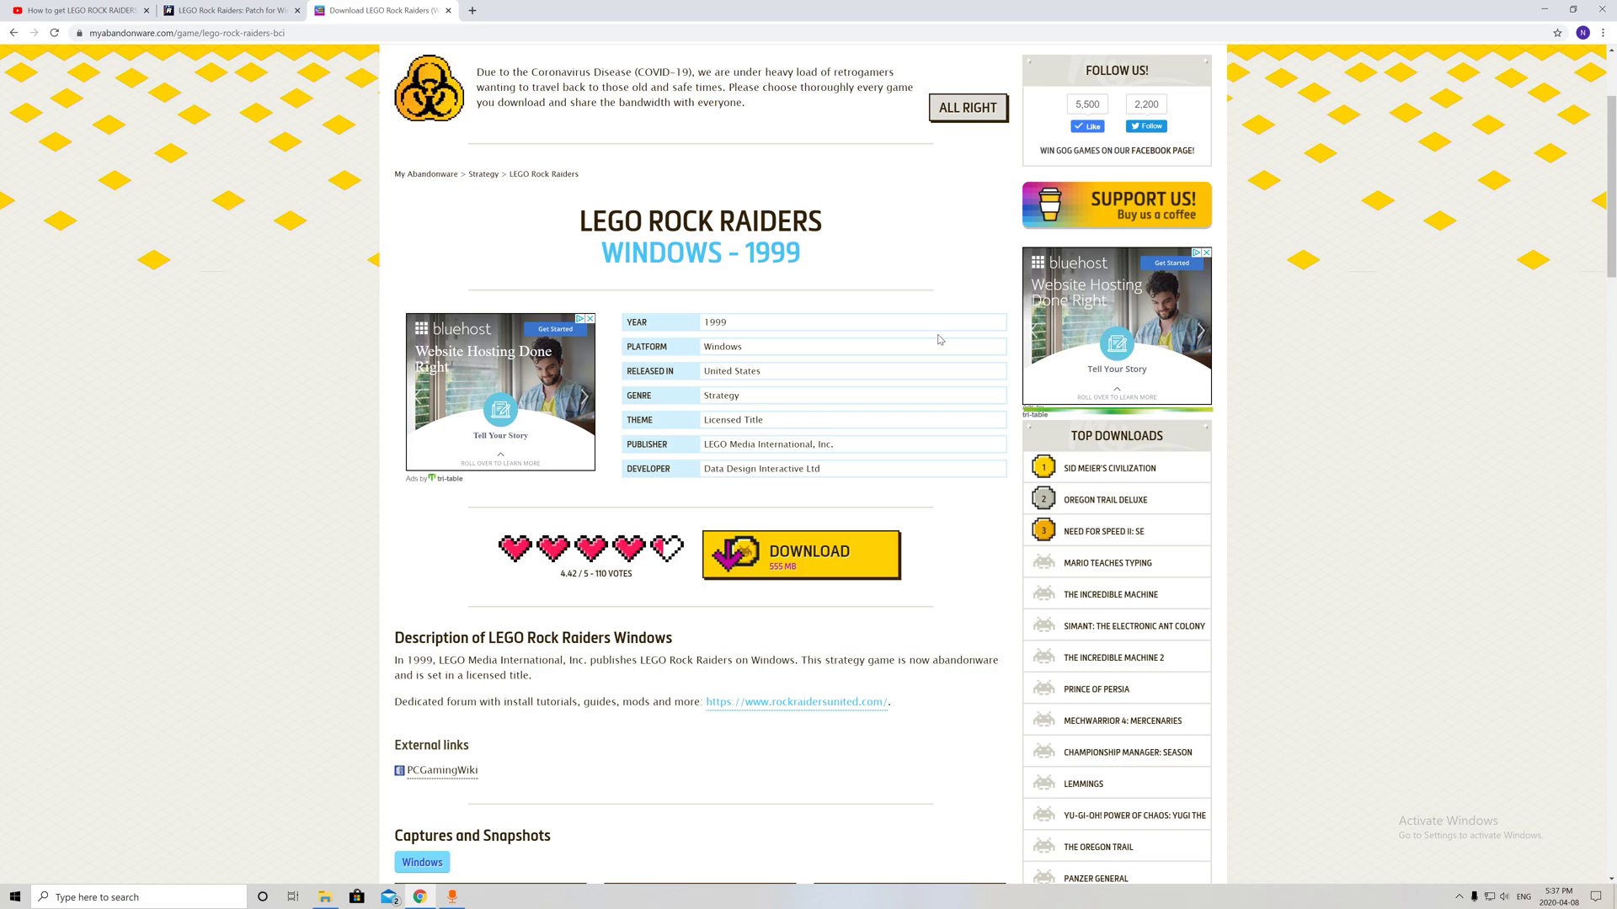
scroll(939, 340, "down", 2)
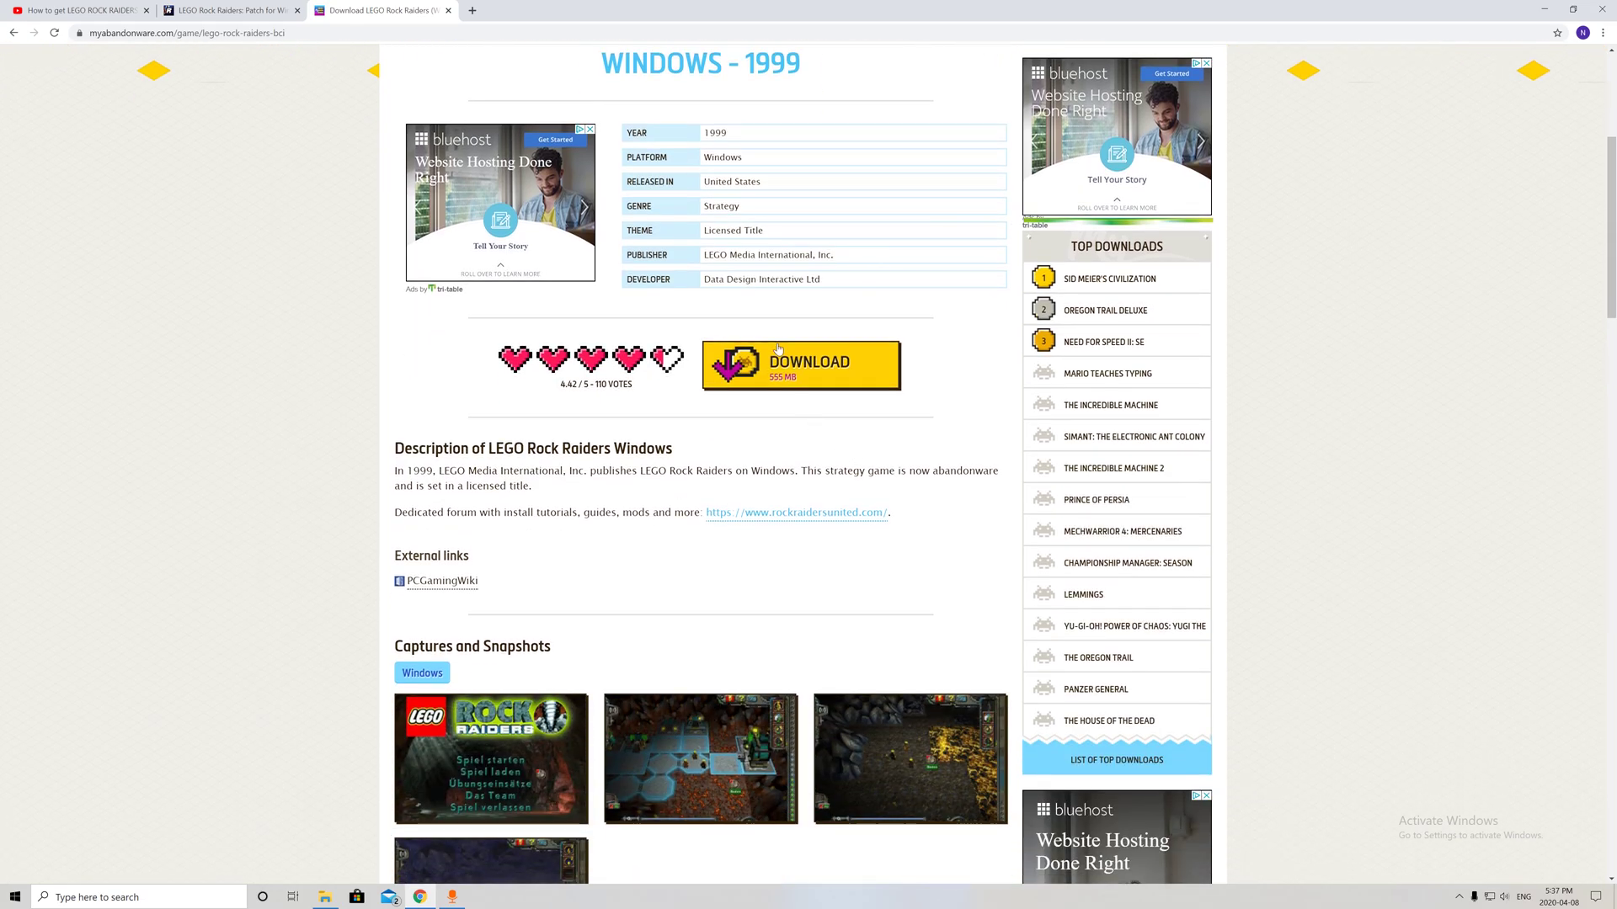
scroll(805, 371, "down", 5)
scroll(808, 354, "down", 5)
scroll(815, 342, "down", 5)
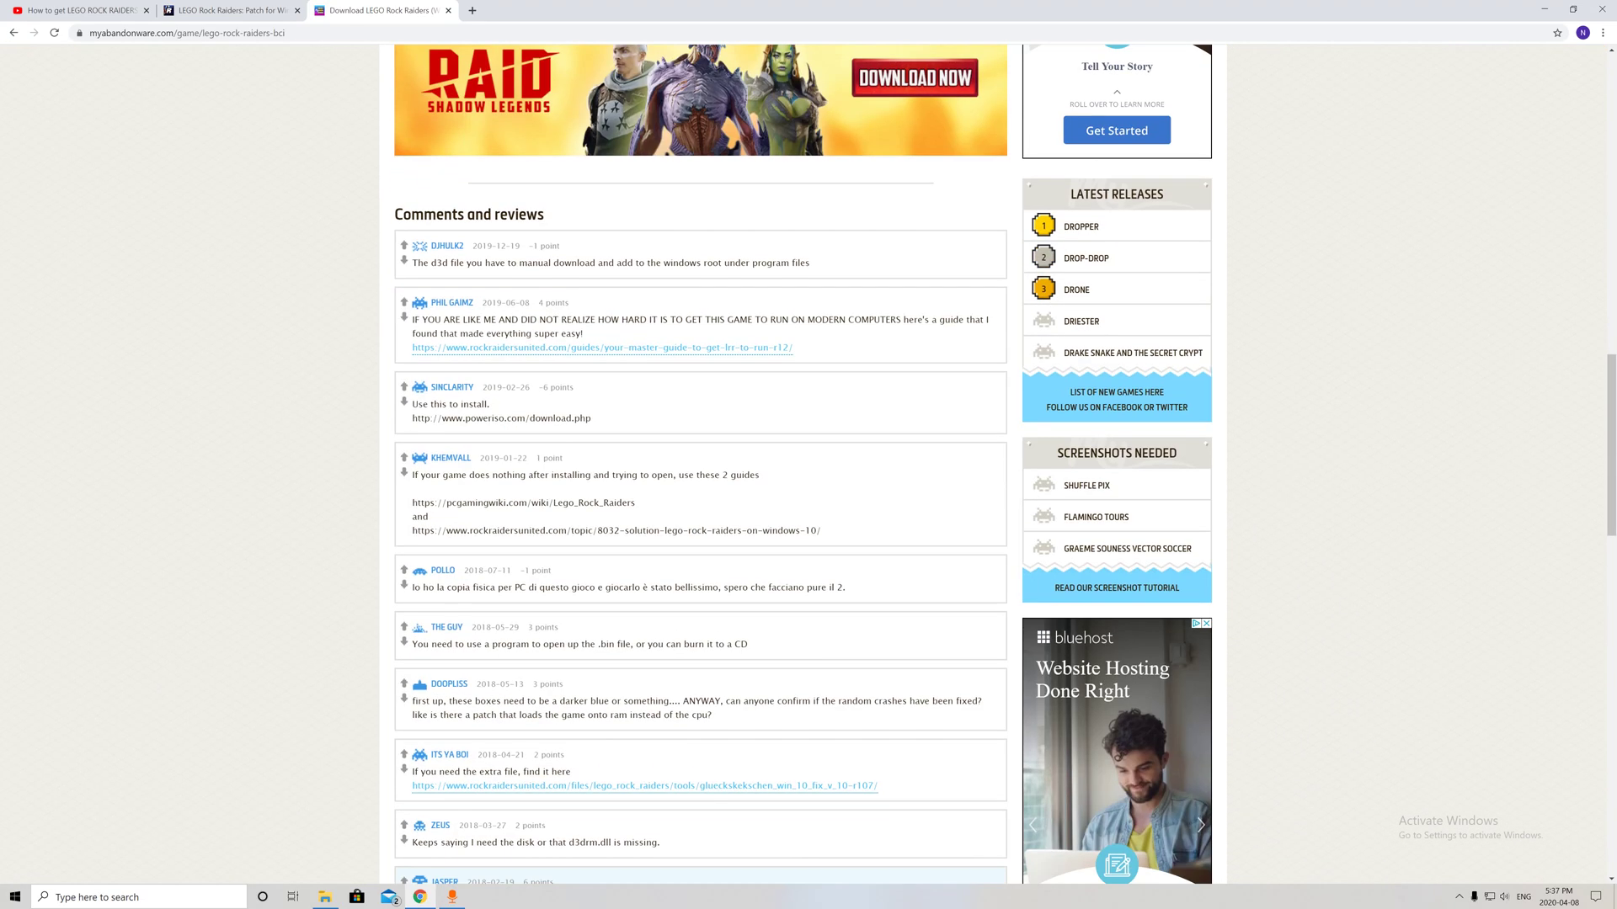
scroll(825, 325, "down", 5)
scroll(825, 324, "down", 5)
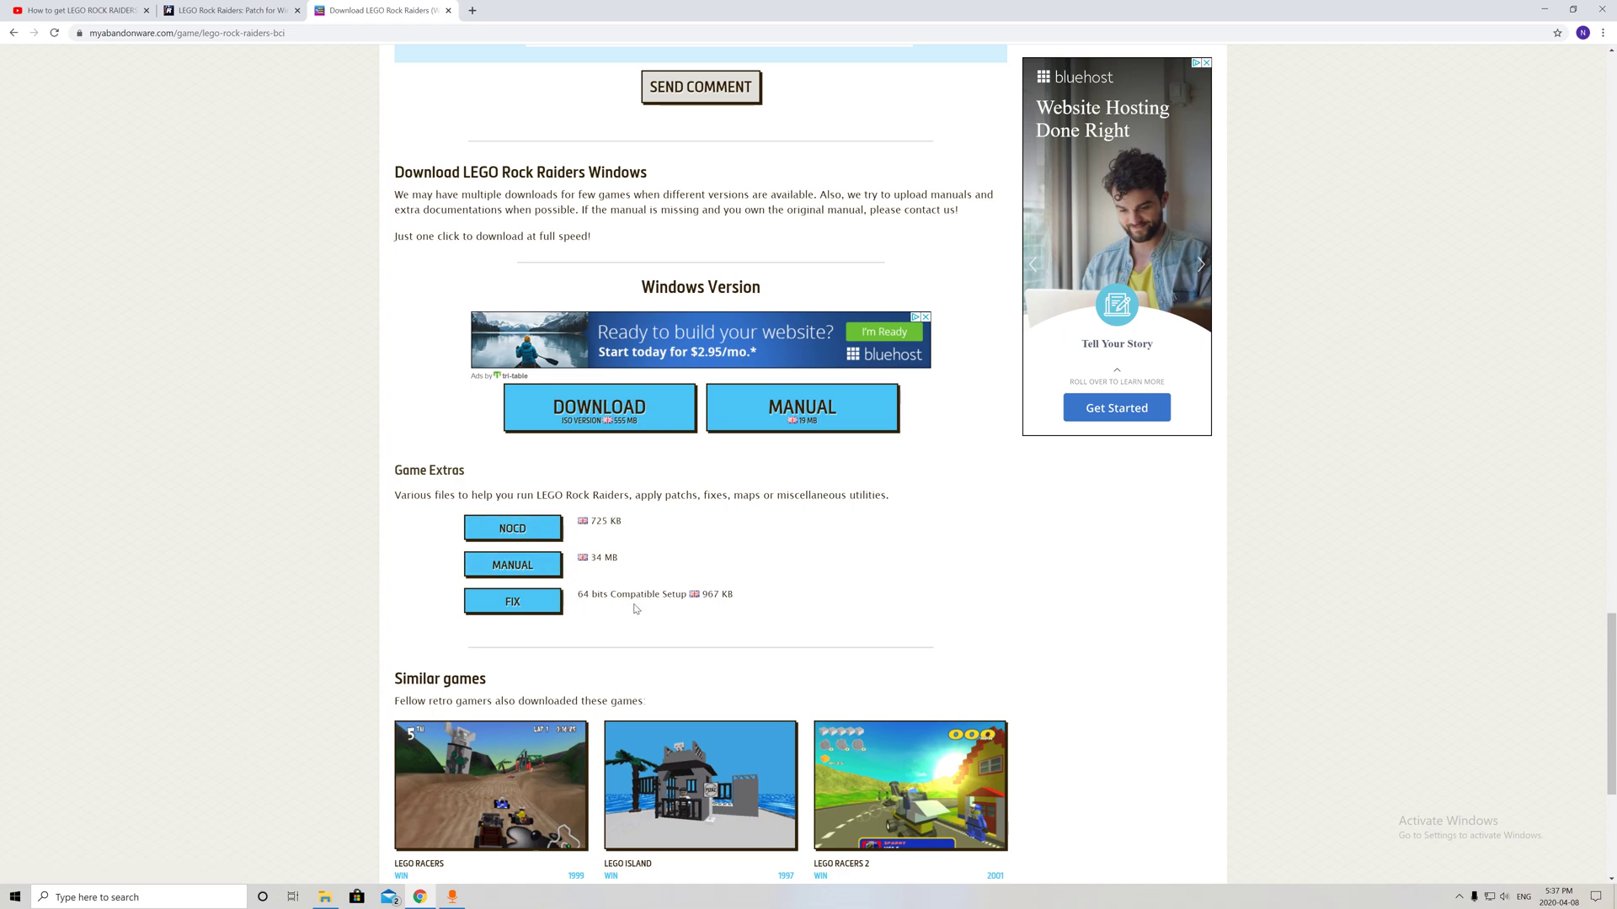
scroll(647, 609, "down", 2)
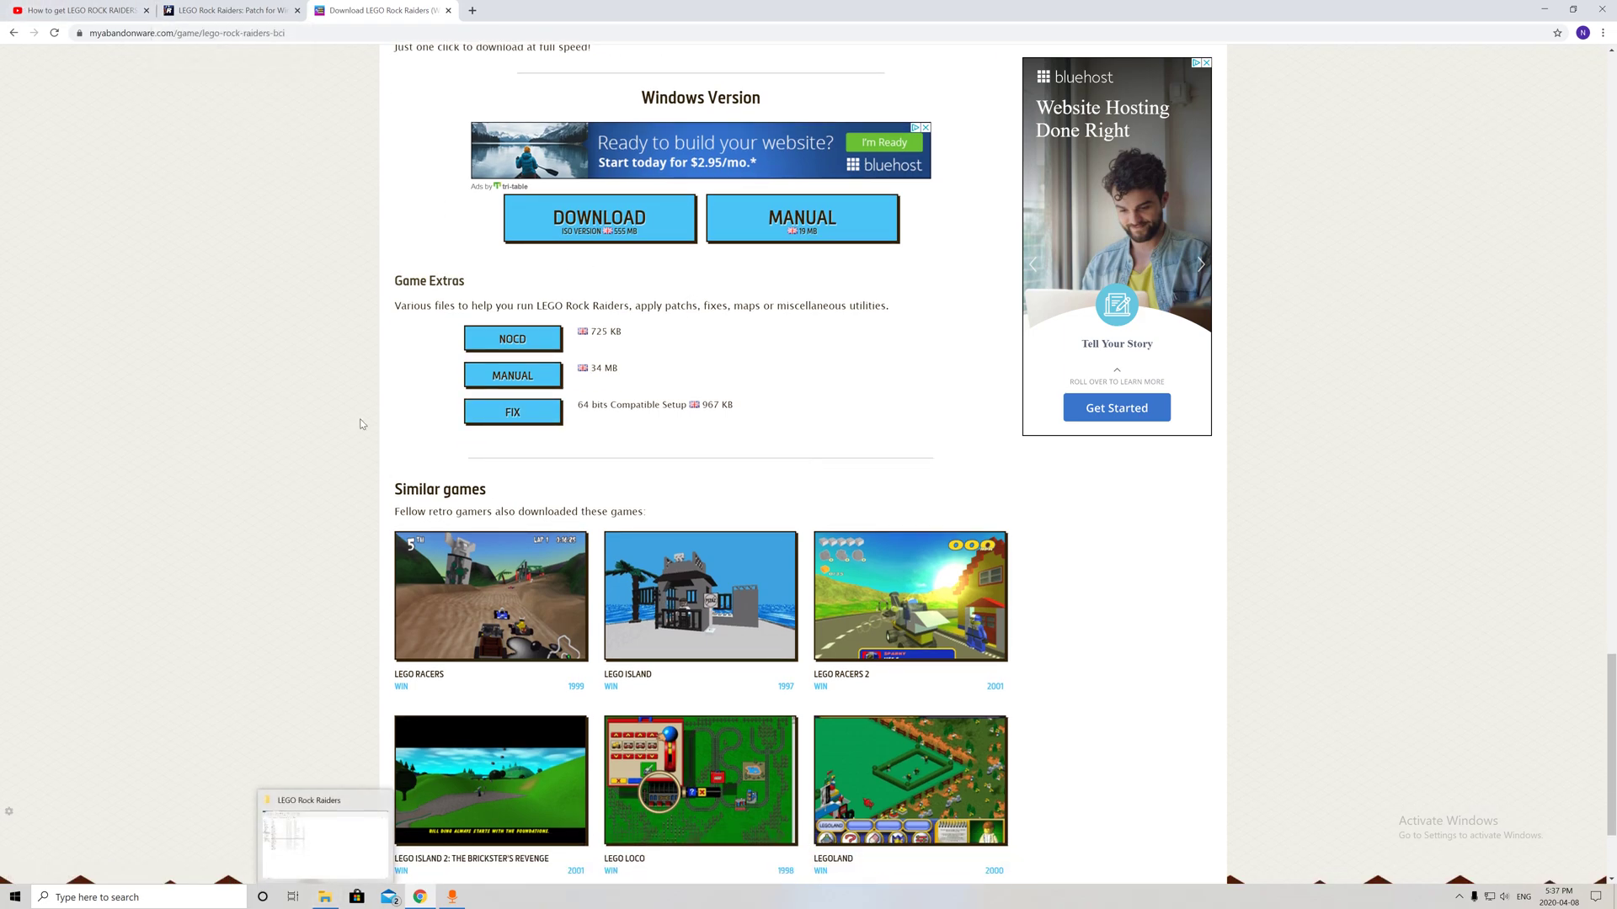
Review the replaying.de dgVoodoo and mode selection instructions, glancing back at the YouTube tutorial.
left_click(233, 11)
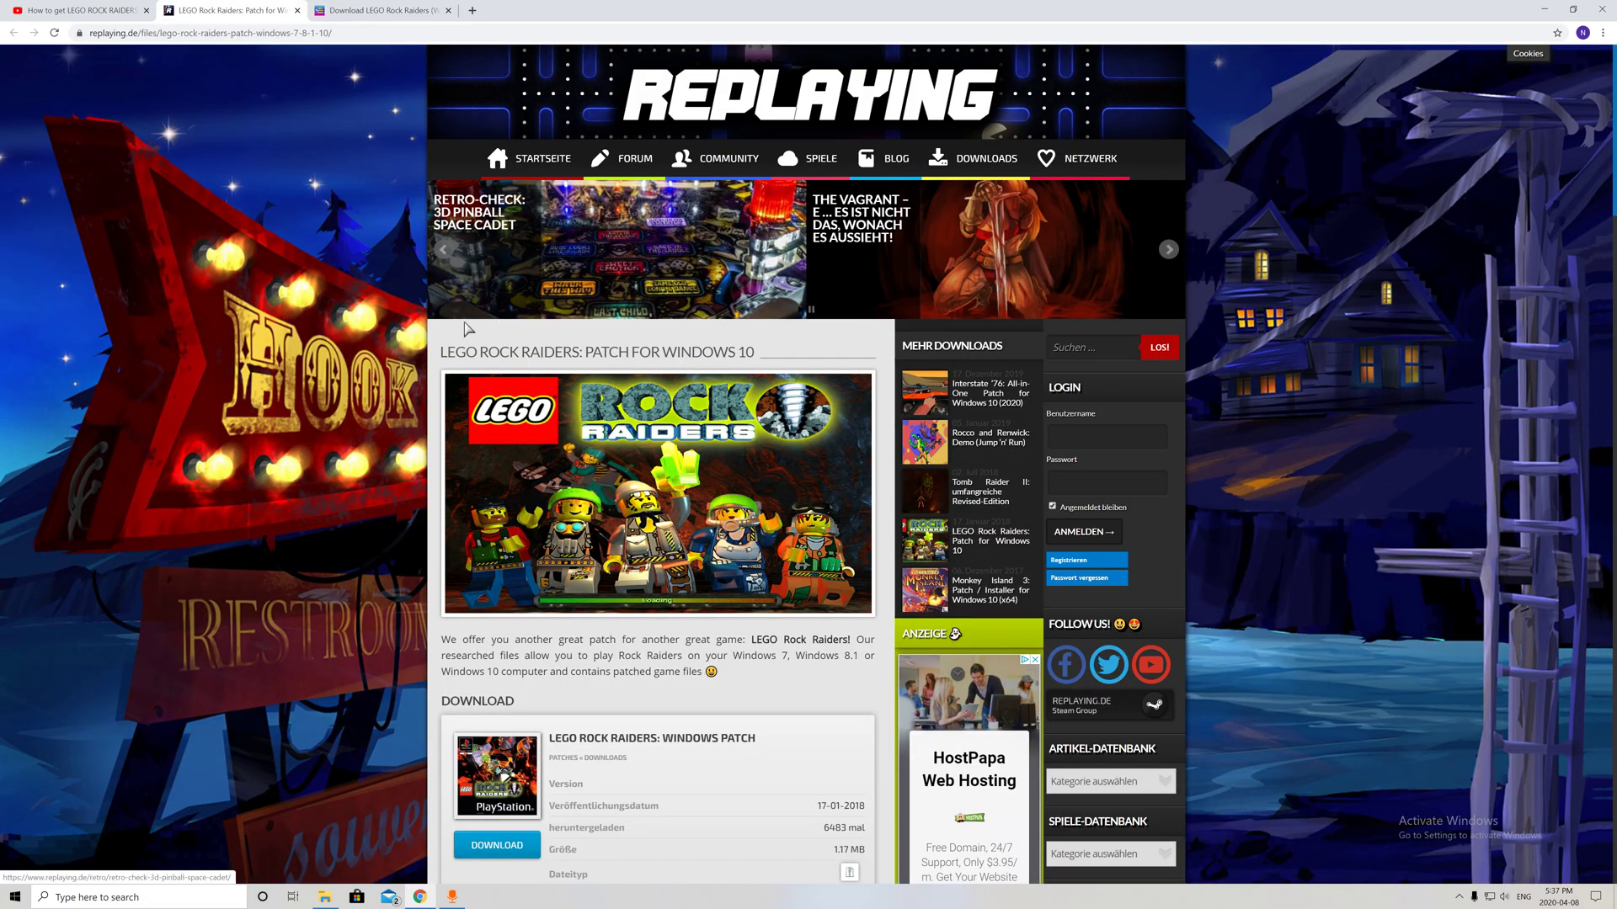
scroll(612, 397, "down", 2)
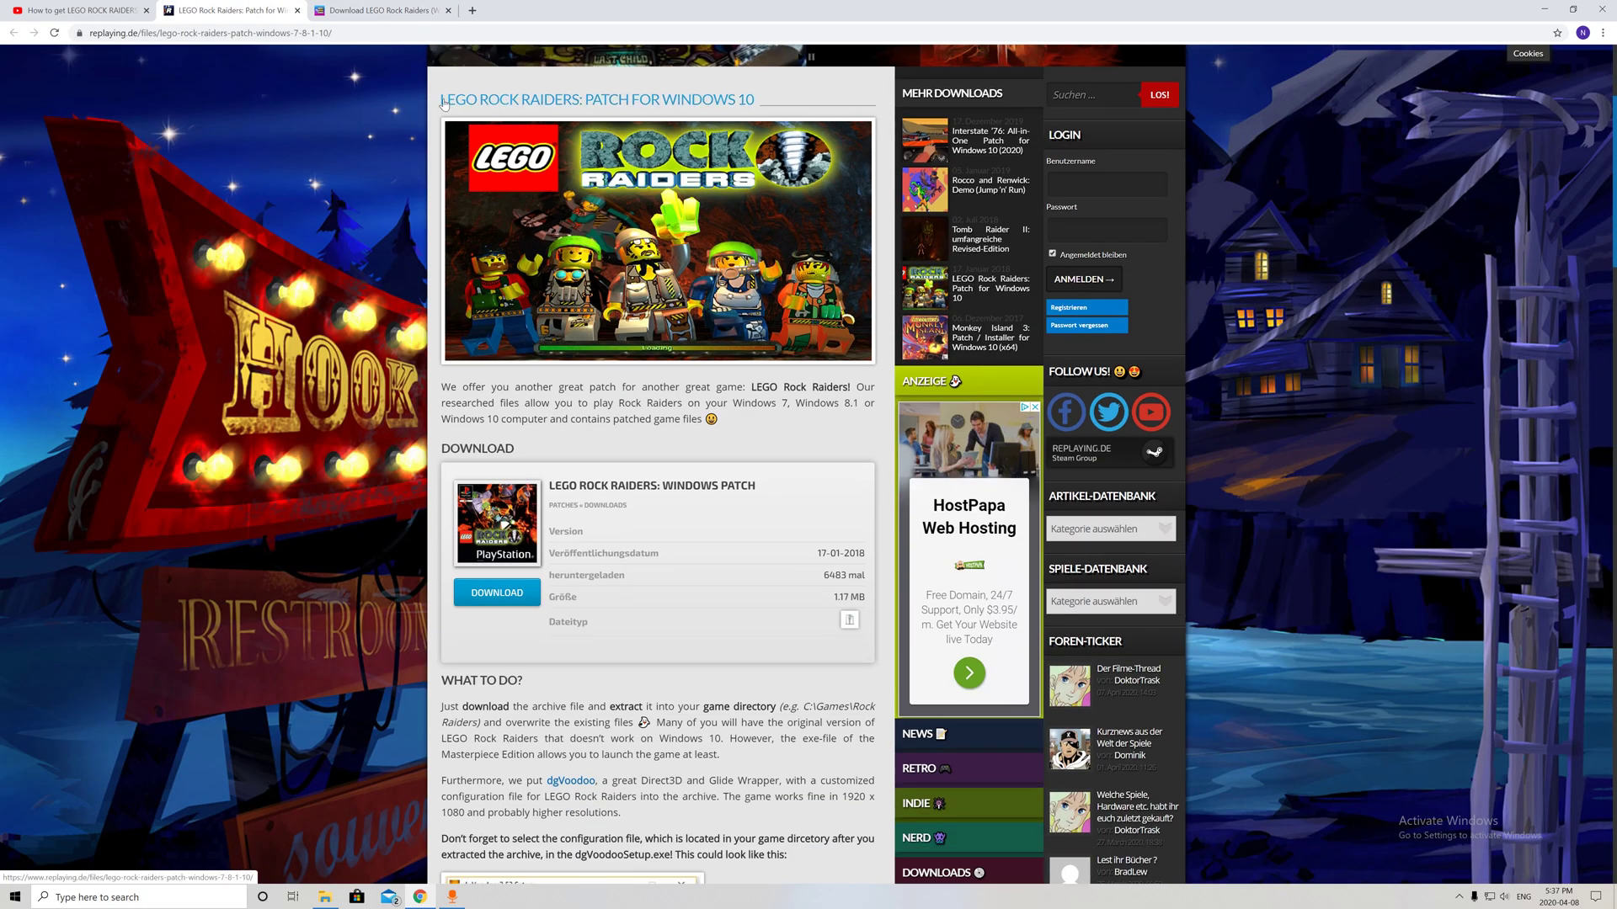
scroll(518, 115, "up", 1)
scroll(638, 478, "down", 1)
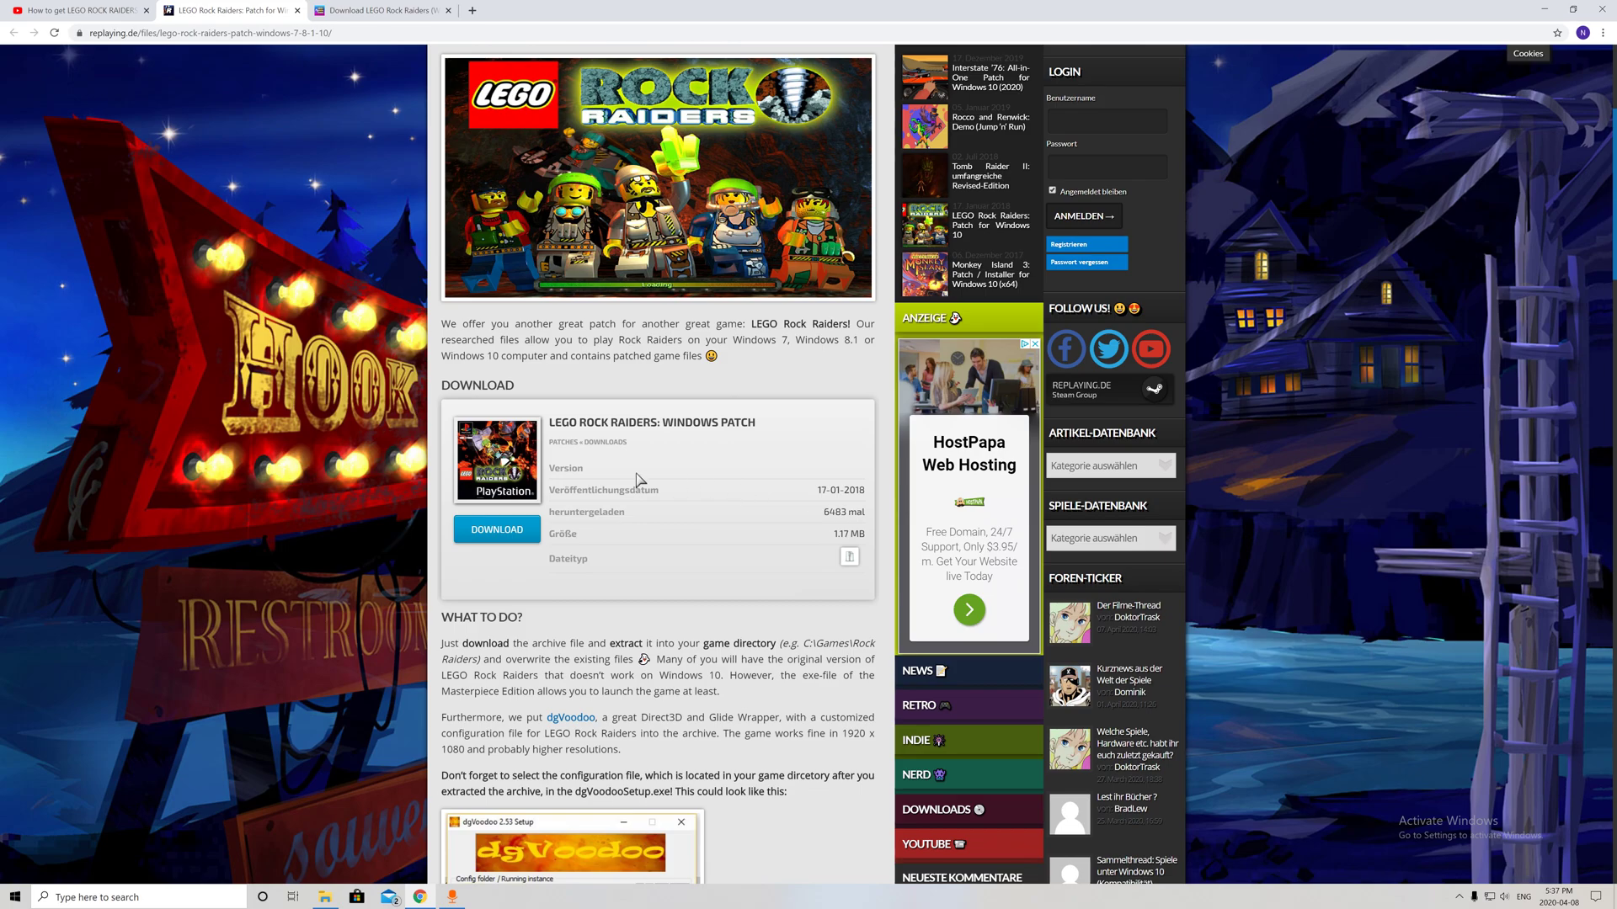
scroll(587, 496, "down", 2)
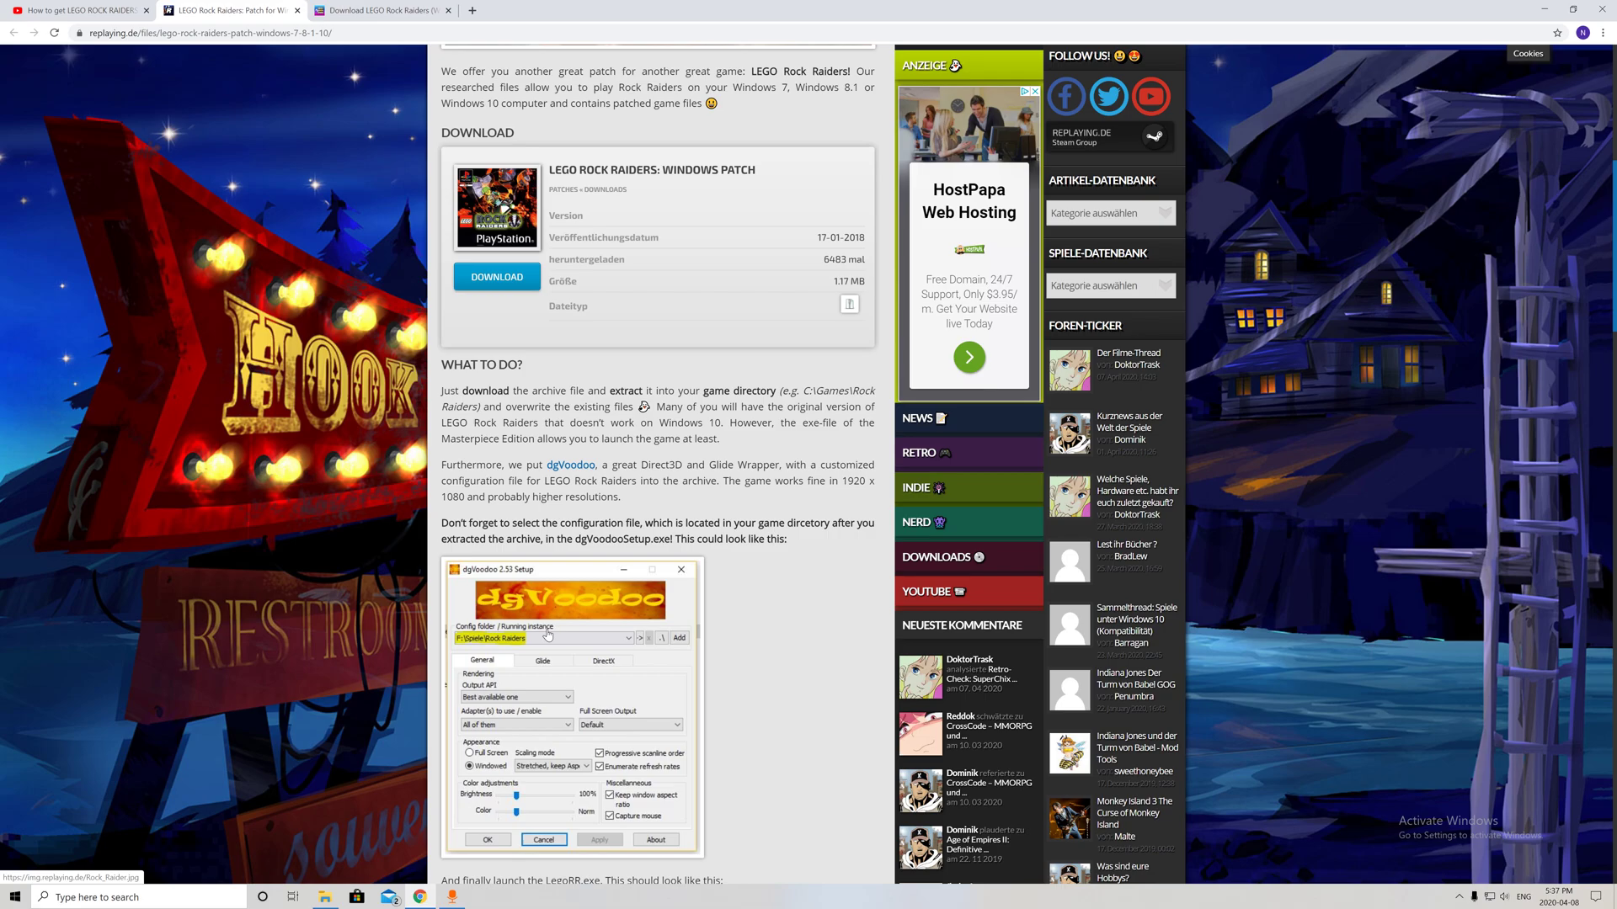
scroll(632, 588, "down", 1)
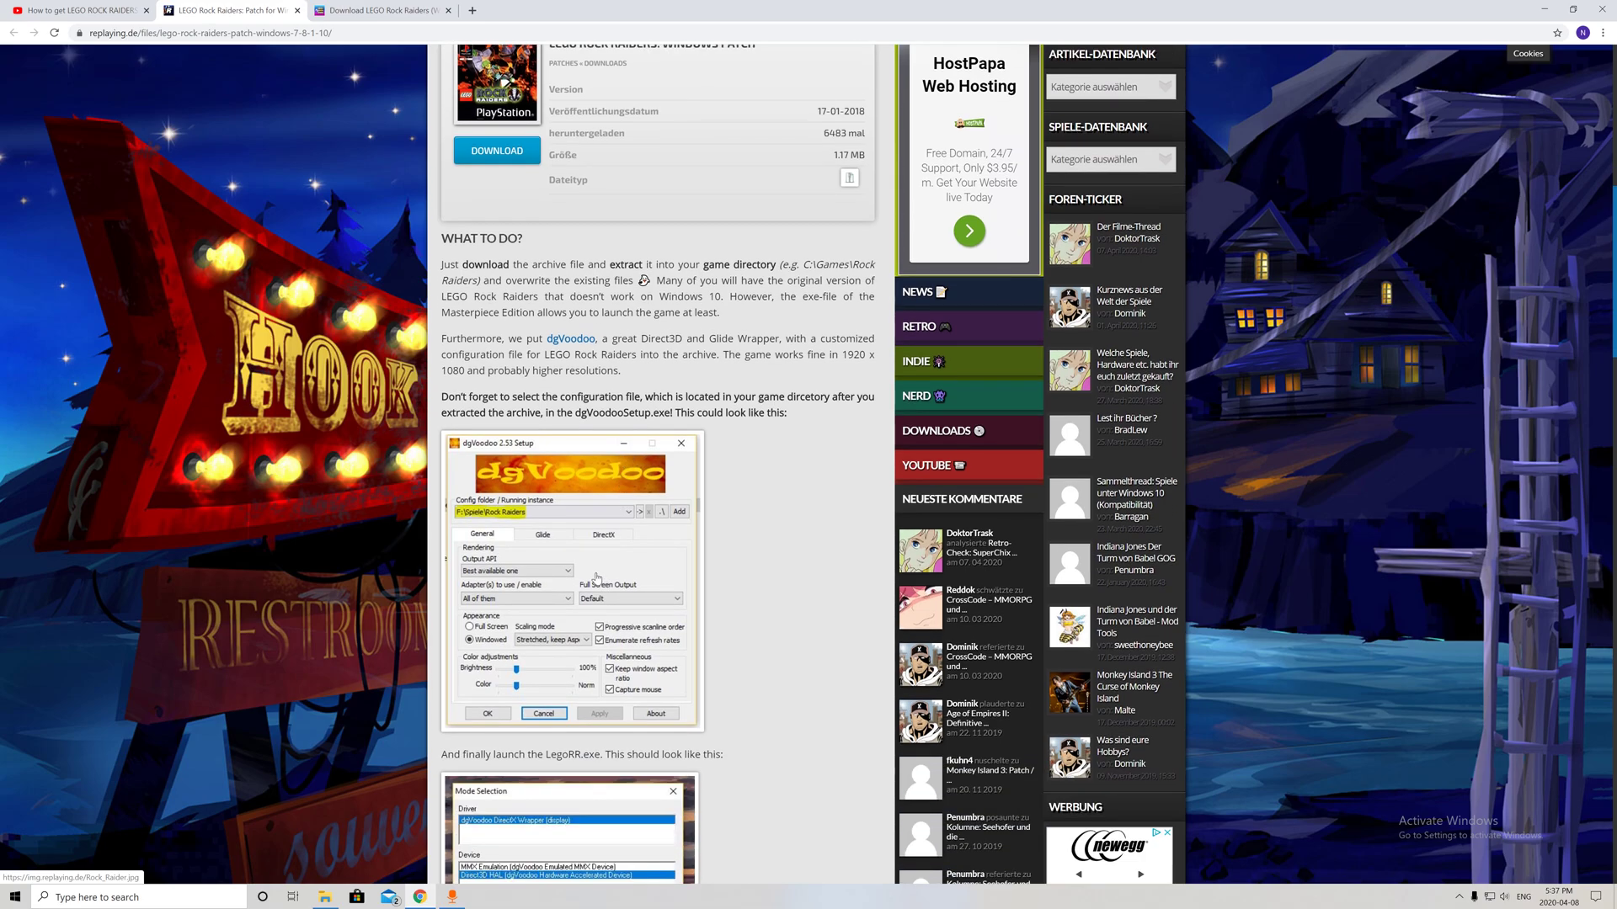
scroll(591, 571, "down", 2)
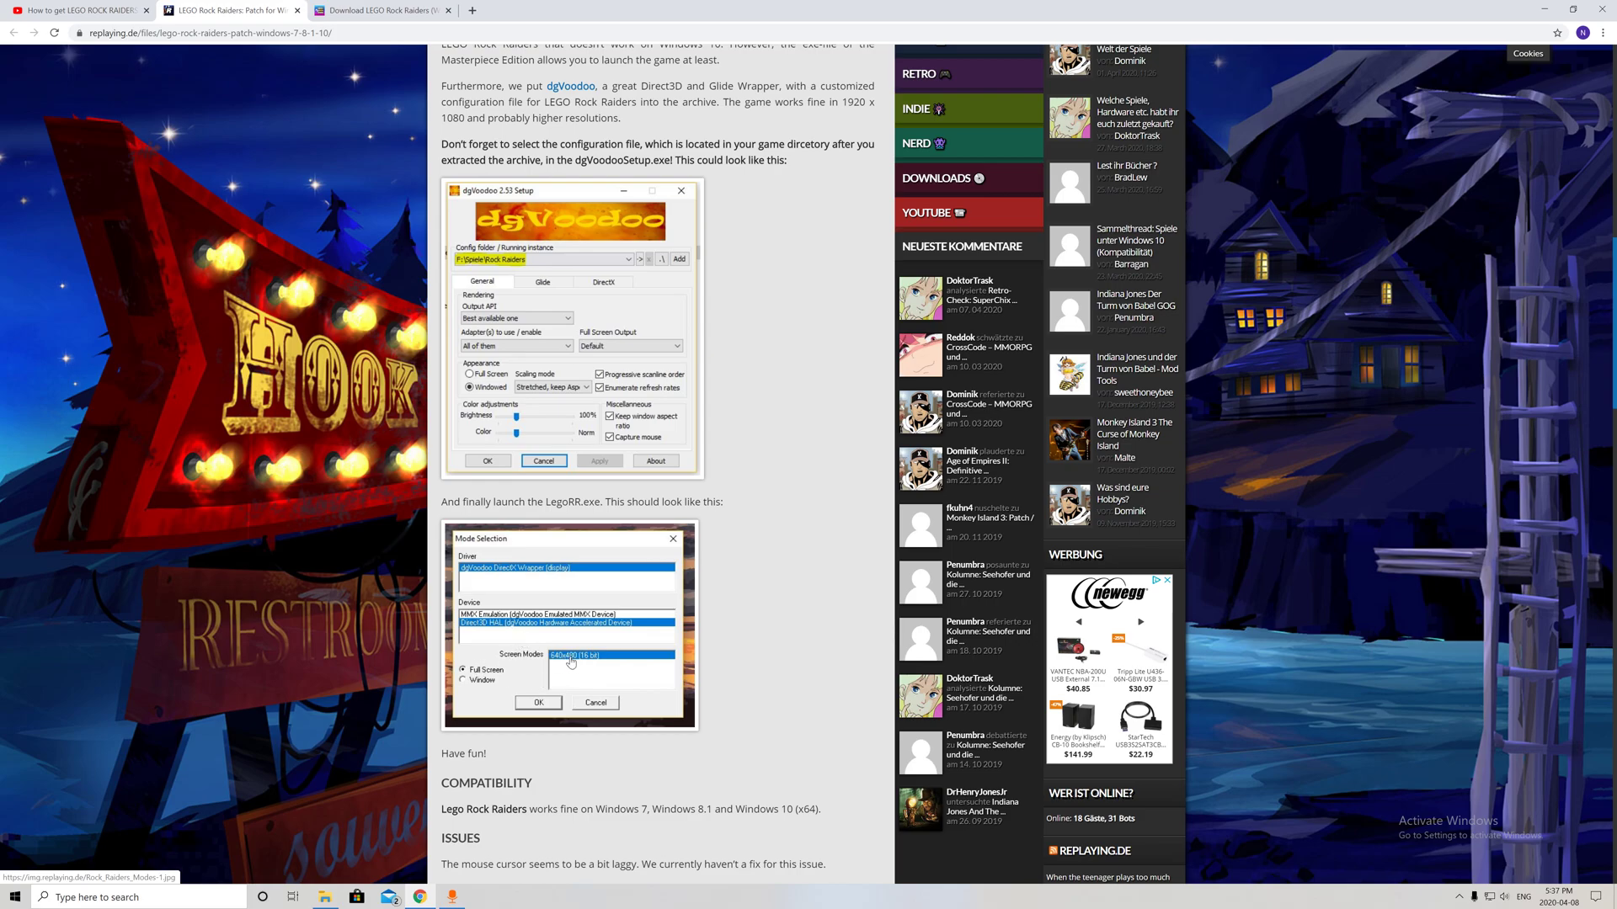
scroll(579, 657, "down", 3)
scroll(579, 632, "up", 4)
scroll(578, 569, "up", 6)
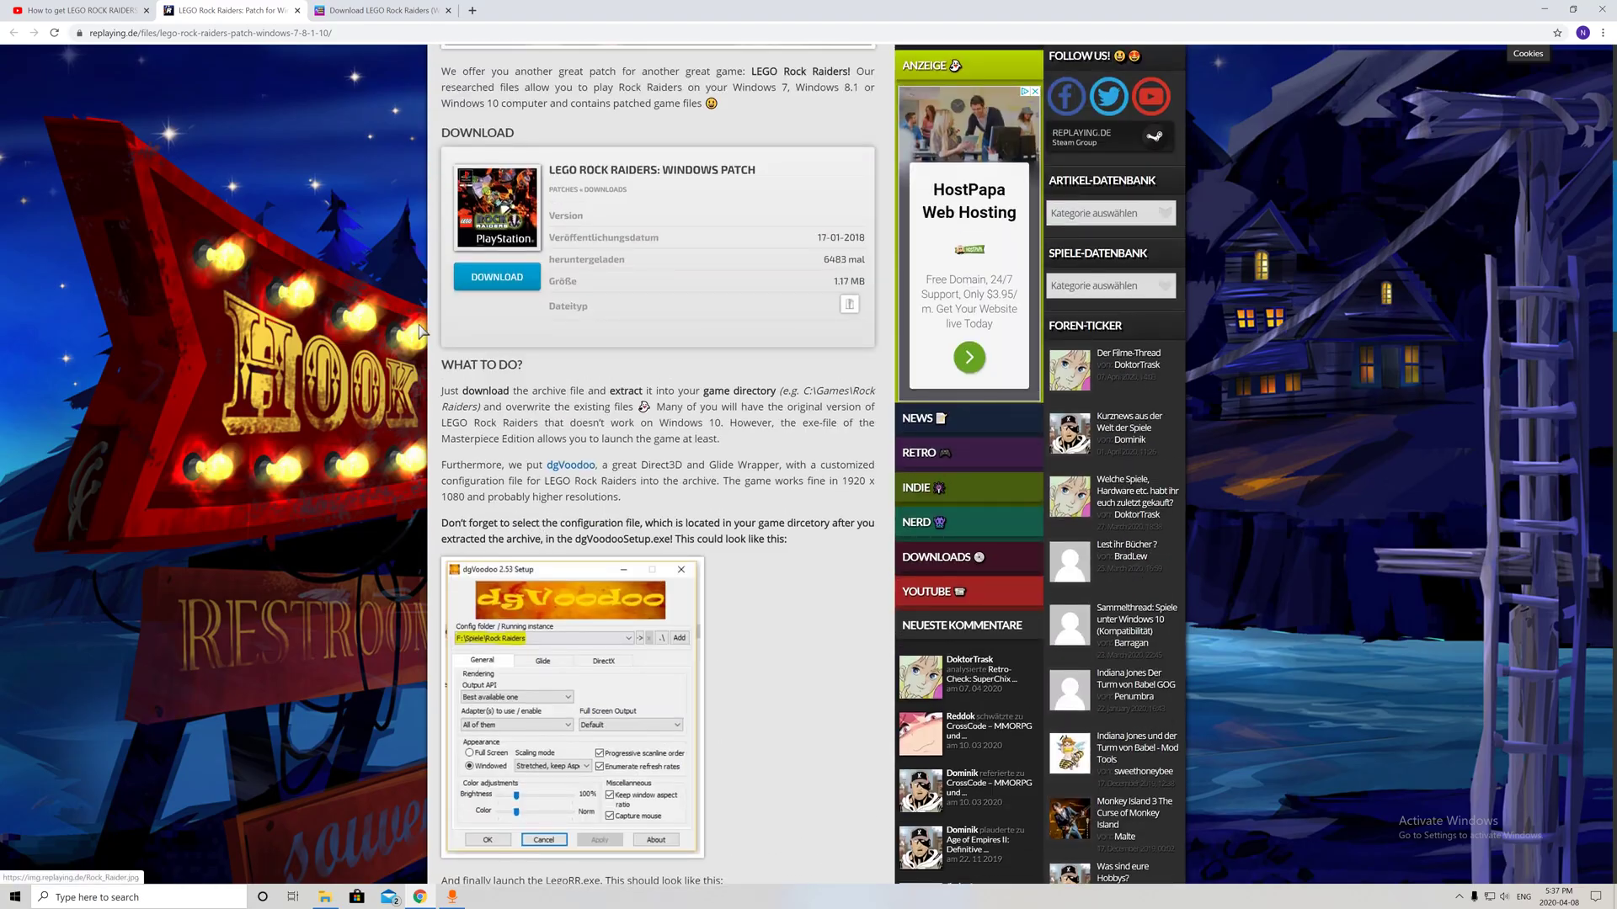
left_click(82, 10)
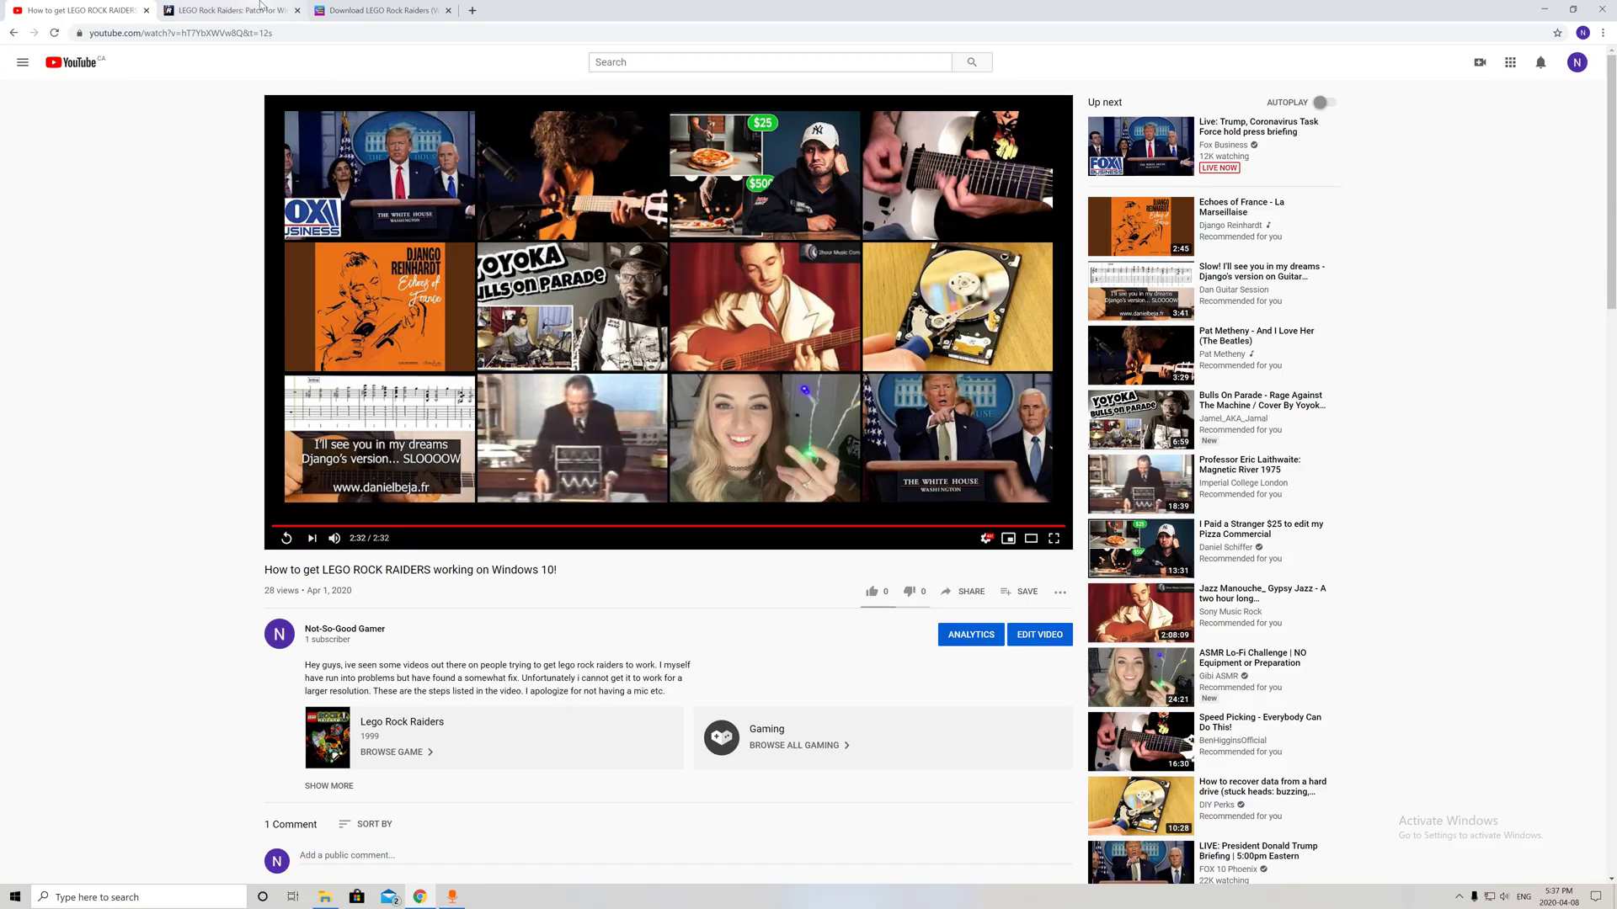
left_click(233, 11)
Return to the game folder in File Explorer and launch dgVoodooCpl.
left_click(326, 897)
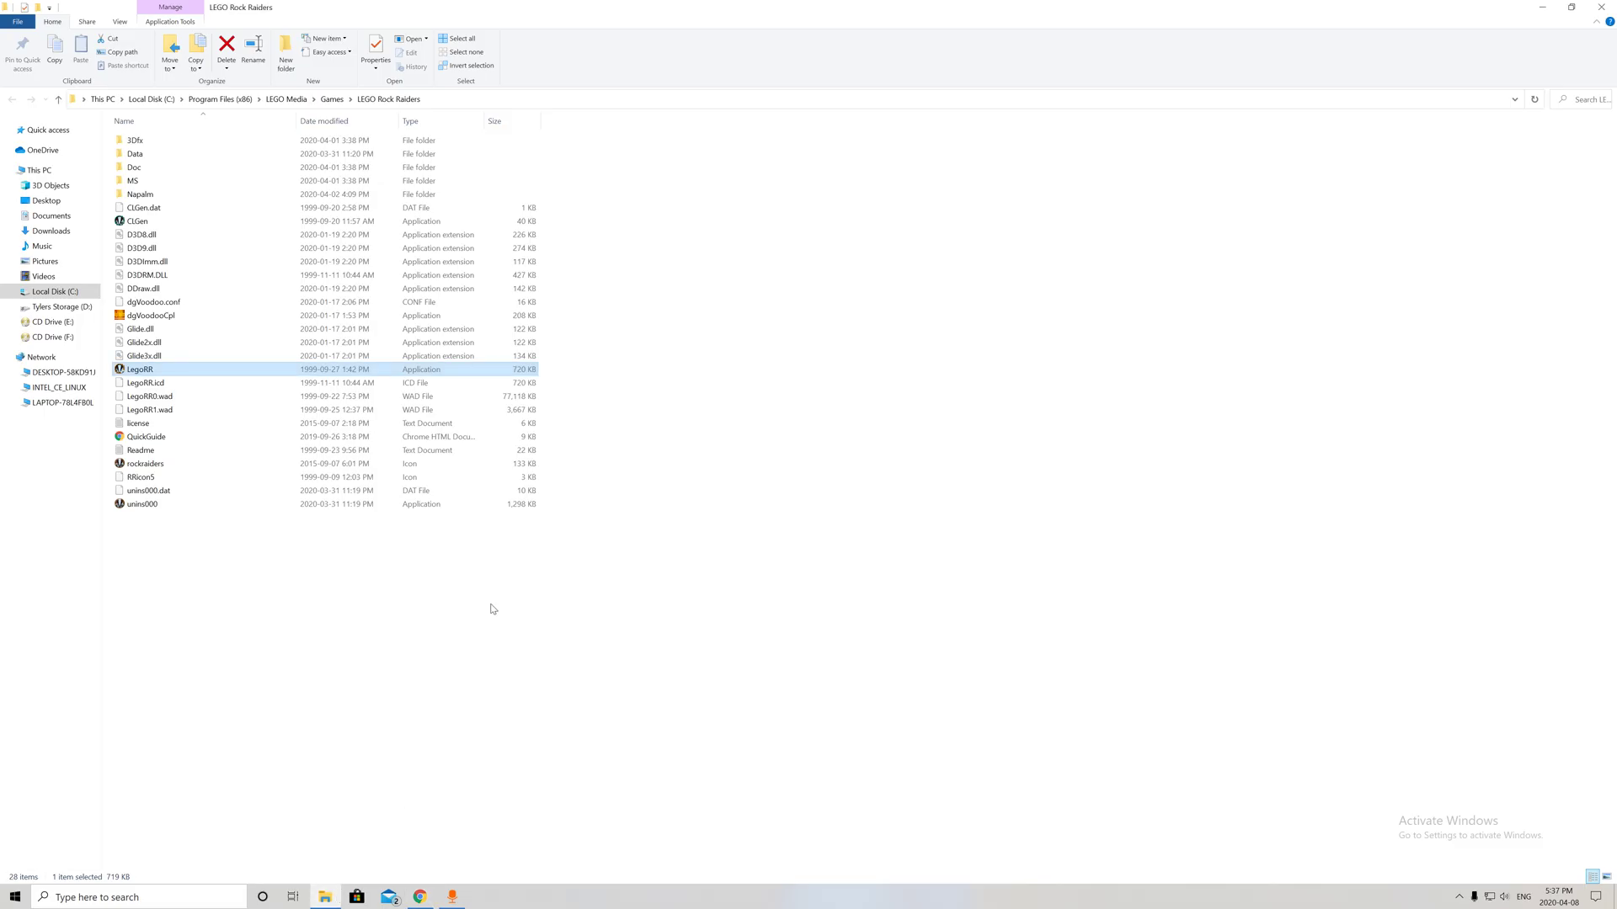
left_click(139, 316)
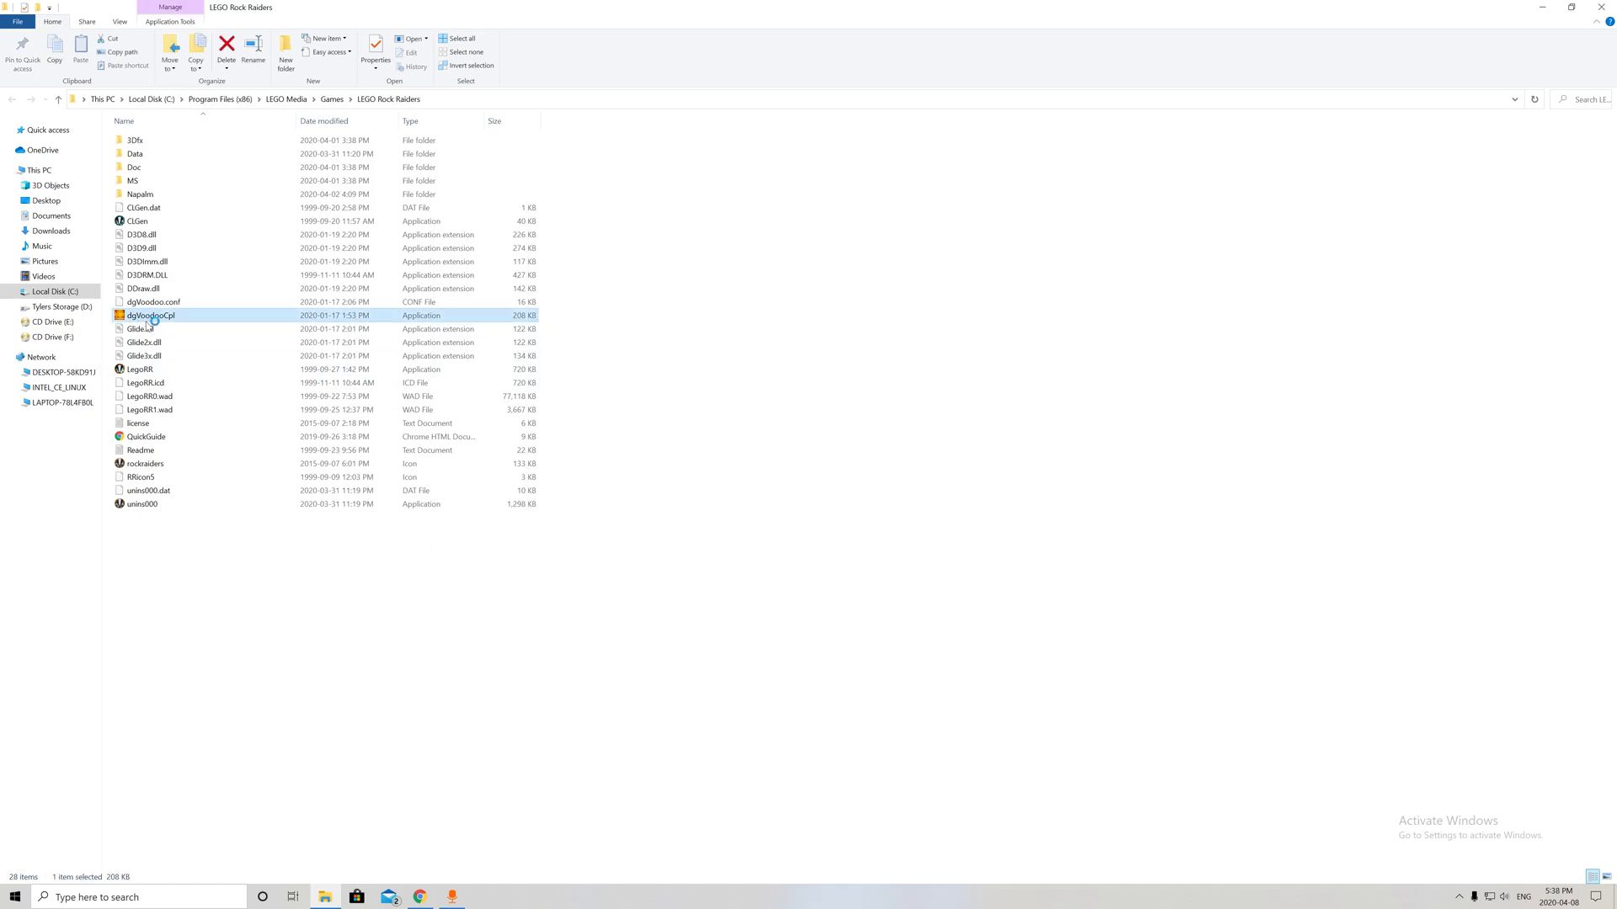
double_click(149, 318)
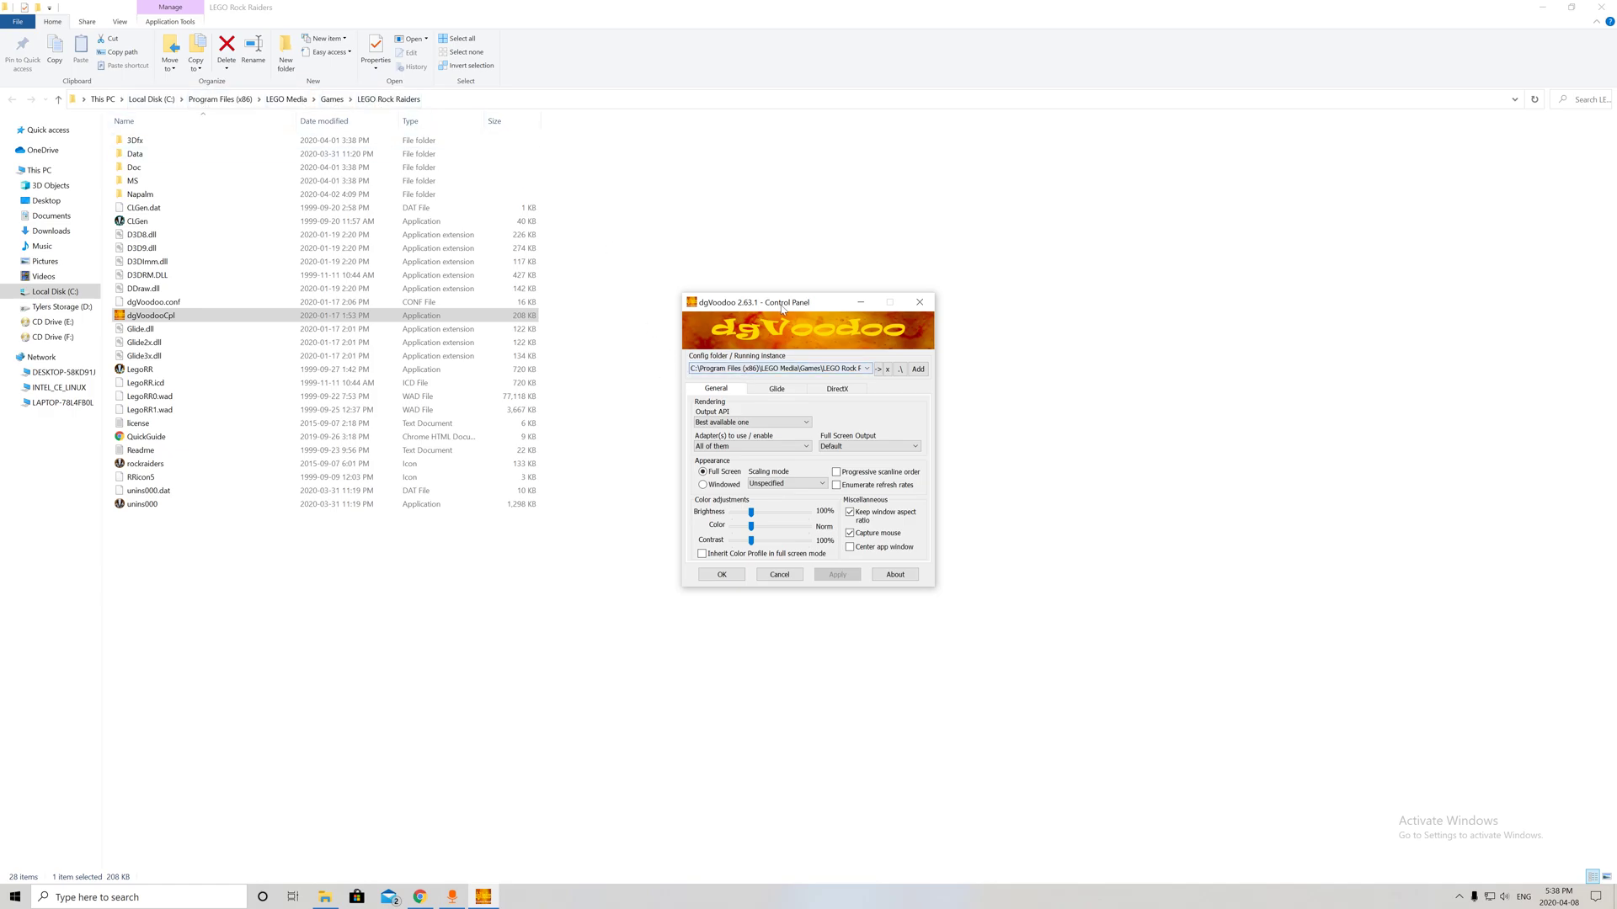
Browse the General, Glide and DirectX settings, checking full screen output, onboard RAM and video memory options.
left_click_drag(826, 304, 662, 327)
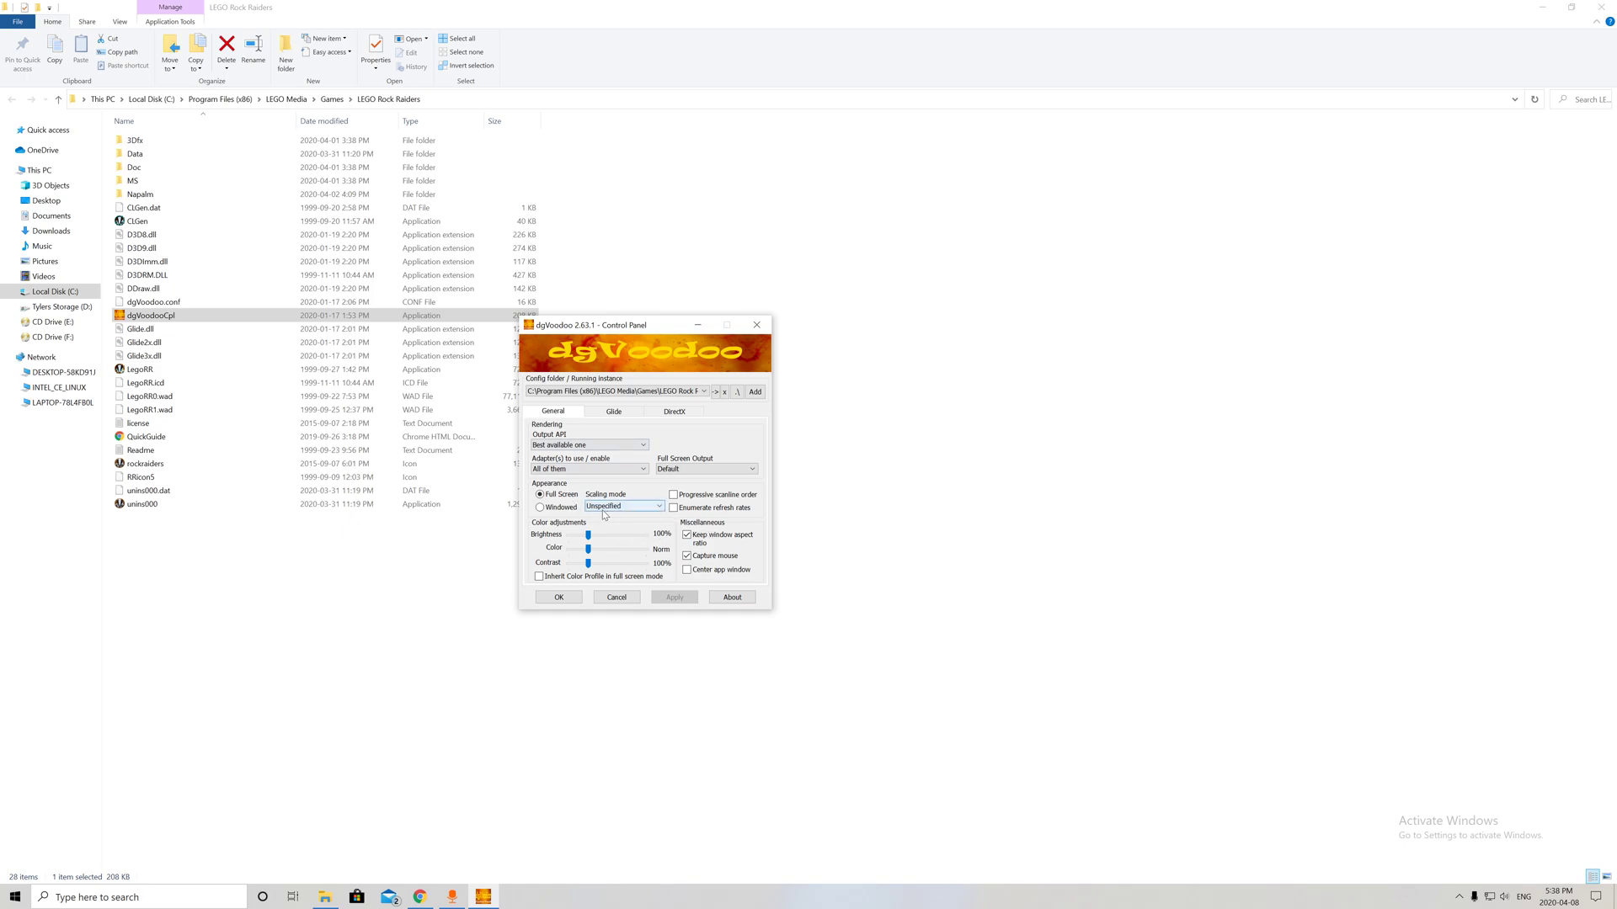
left_click(708, 469)
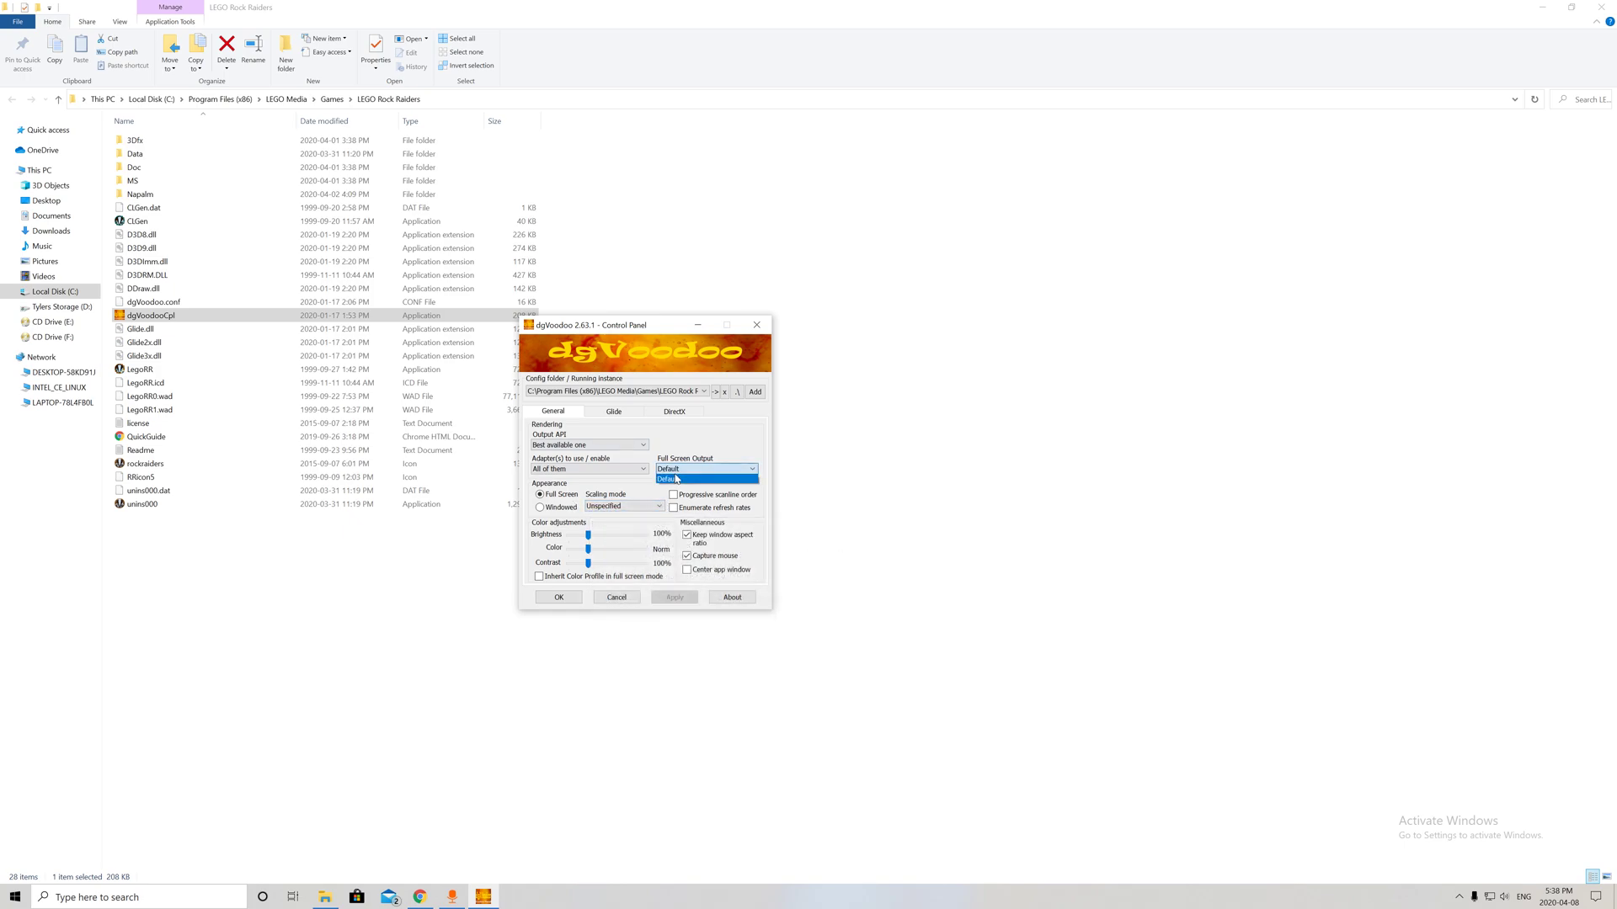
left_click(614, 411)
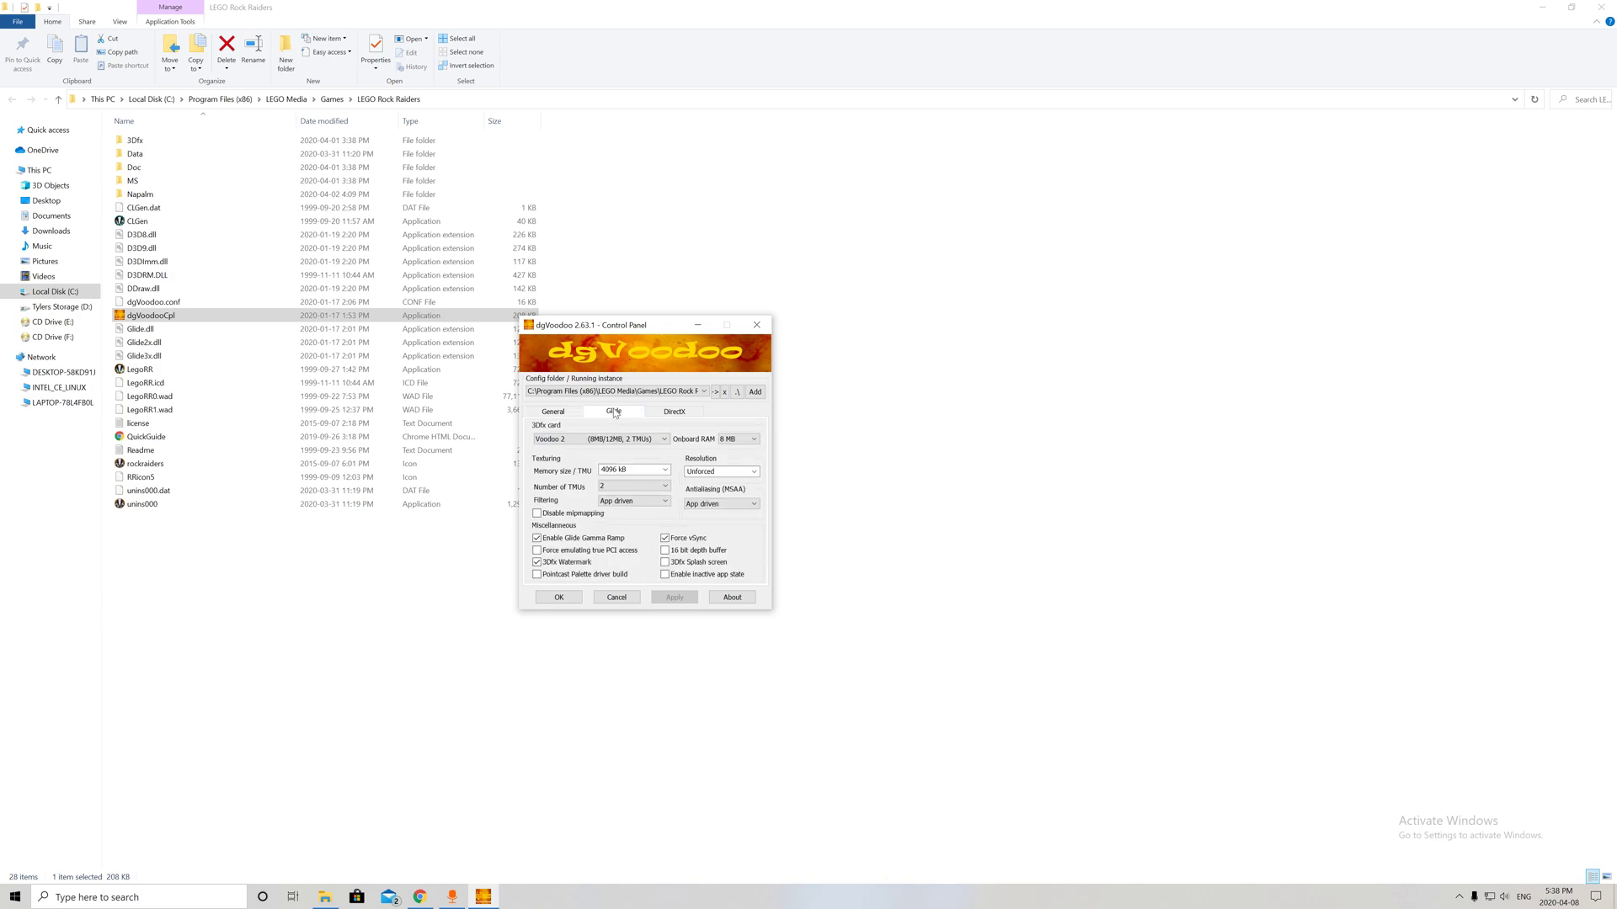
left_click(671, 413)
left_click(613, 413)
left_click(752, 440)
left_click(683, 411)
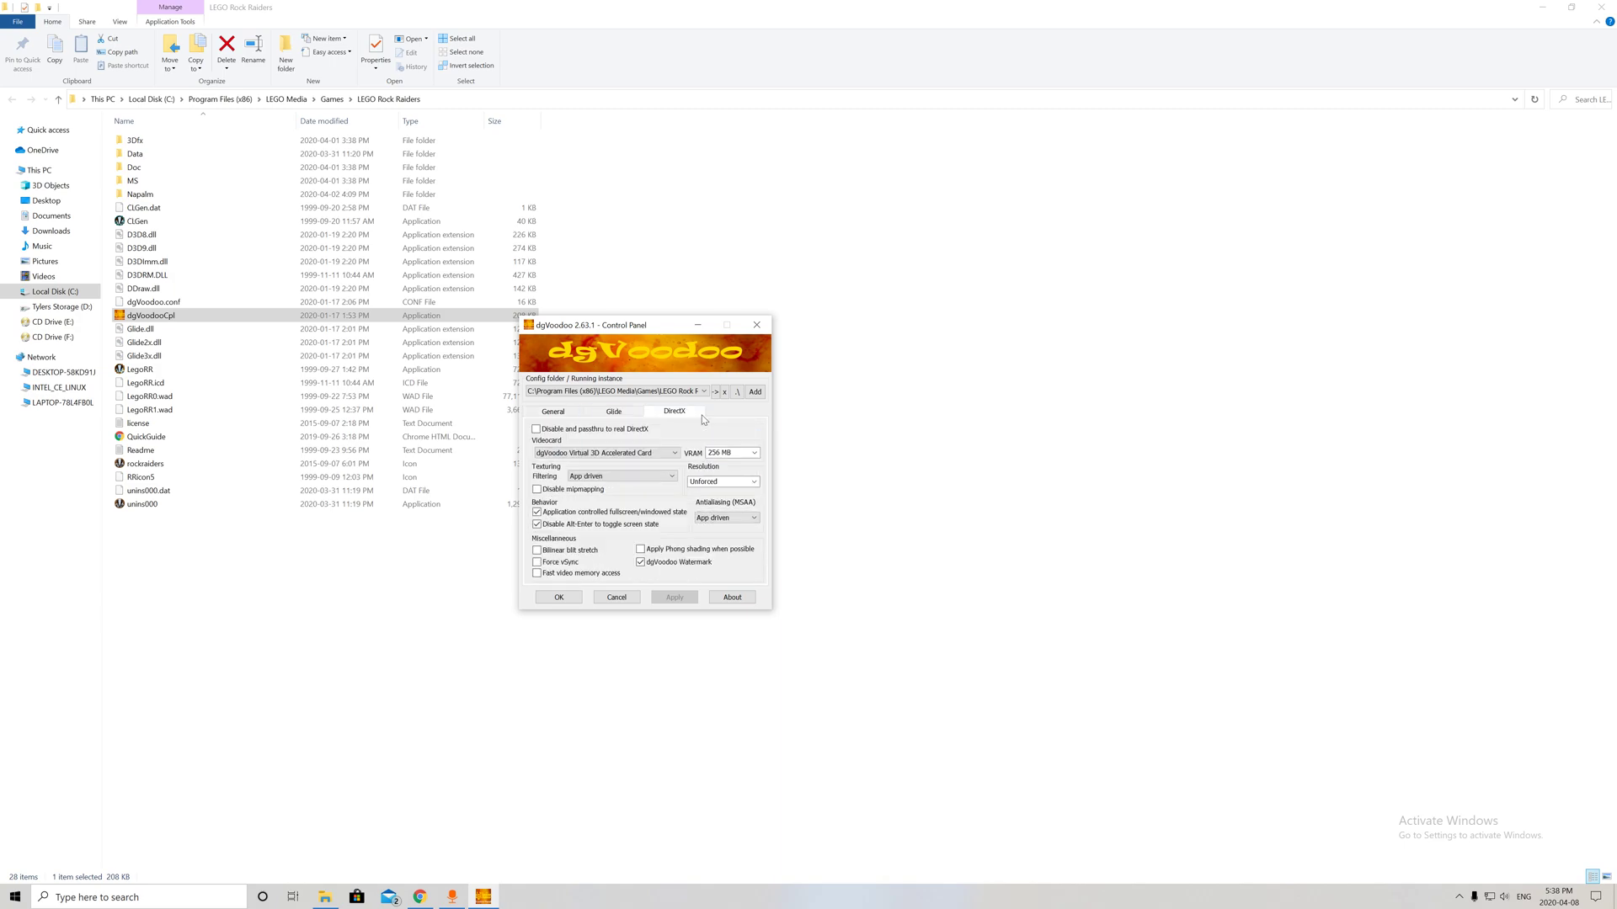
left_click(755, 453)
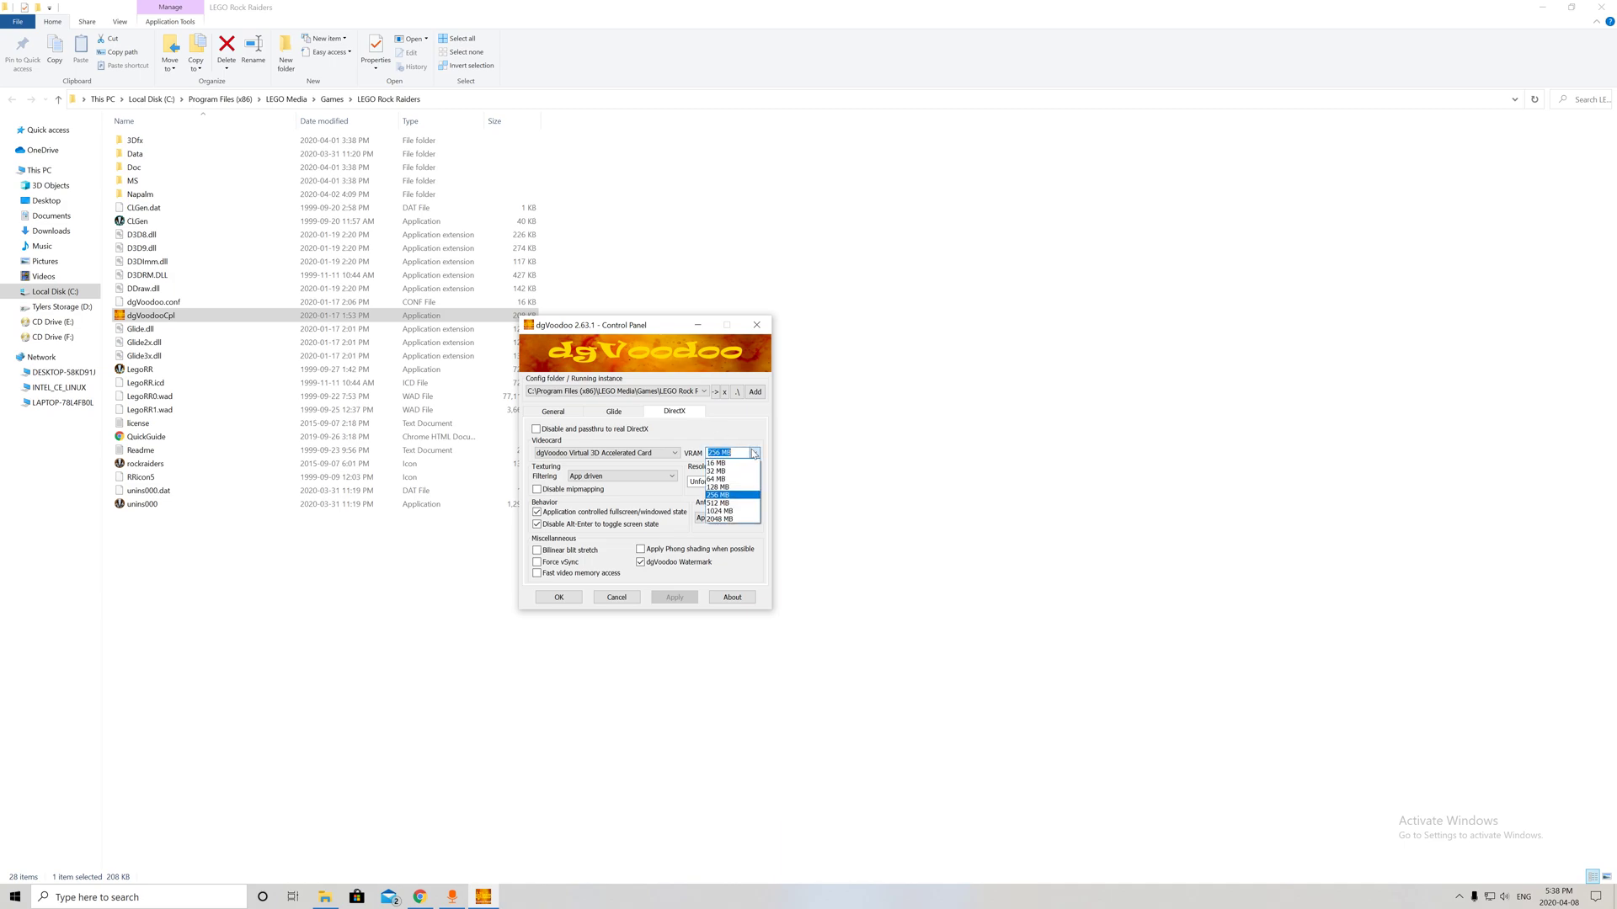
View the About box with version and credits, then close the control panel with OK, keeping settings unchanged.
left_click(593, 415)
left_click(546, 414)
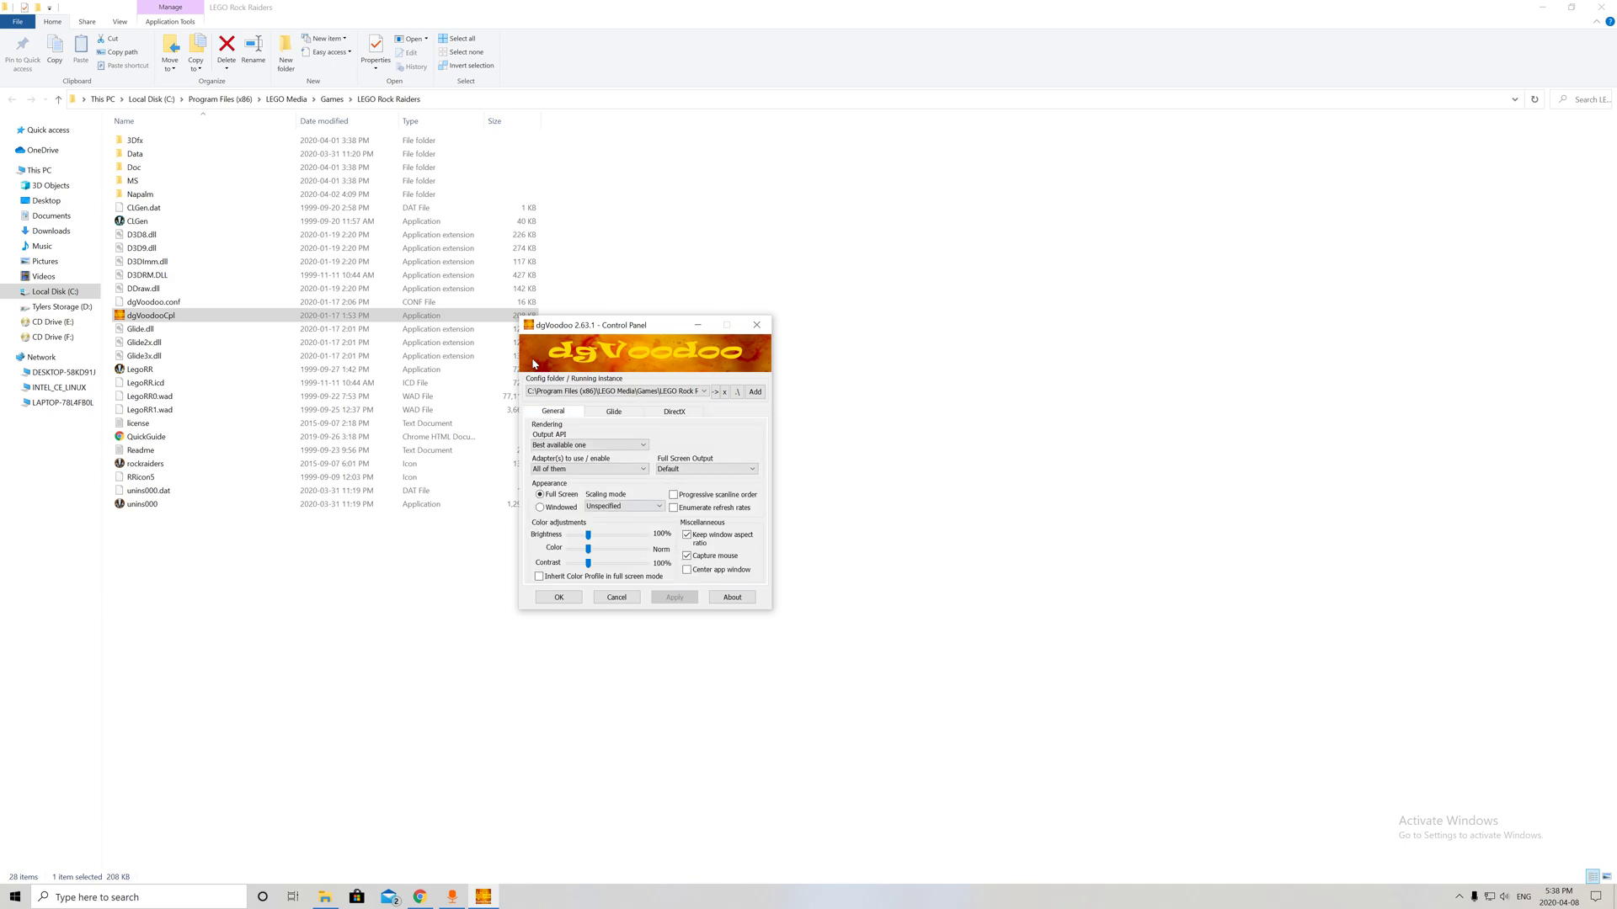
left_click(601, 412)
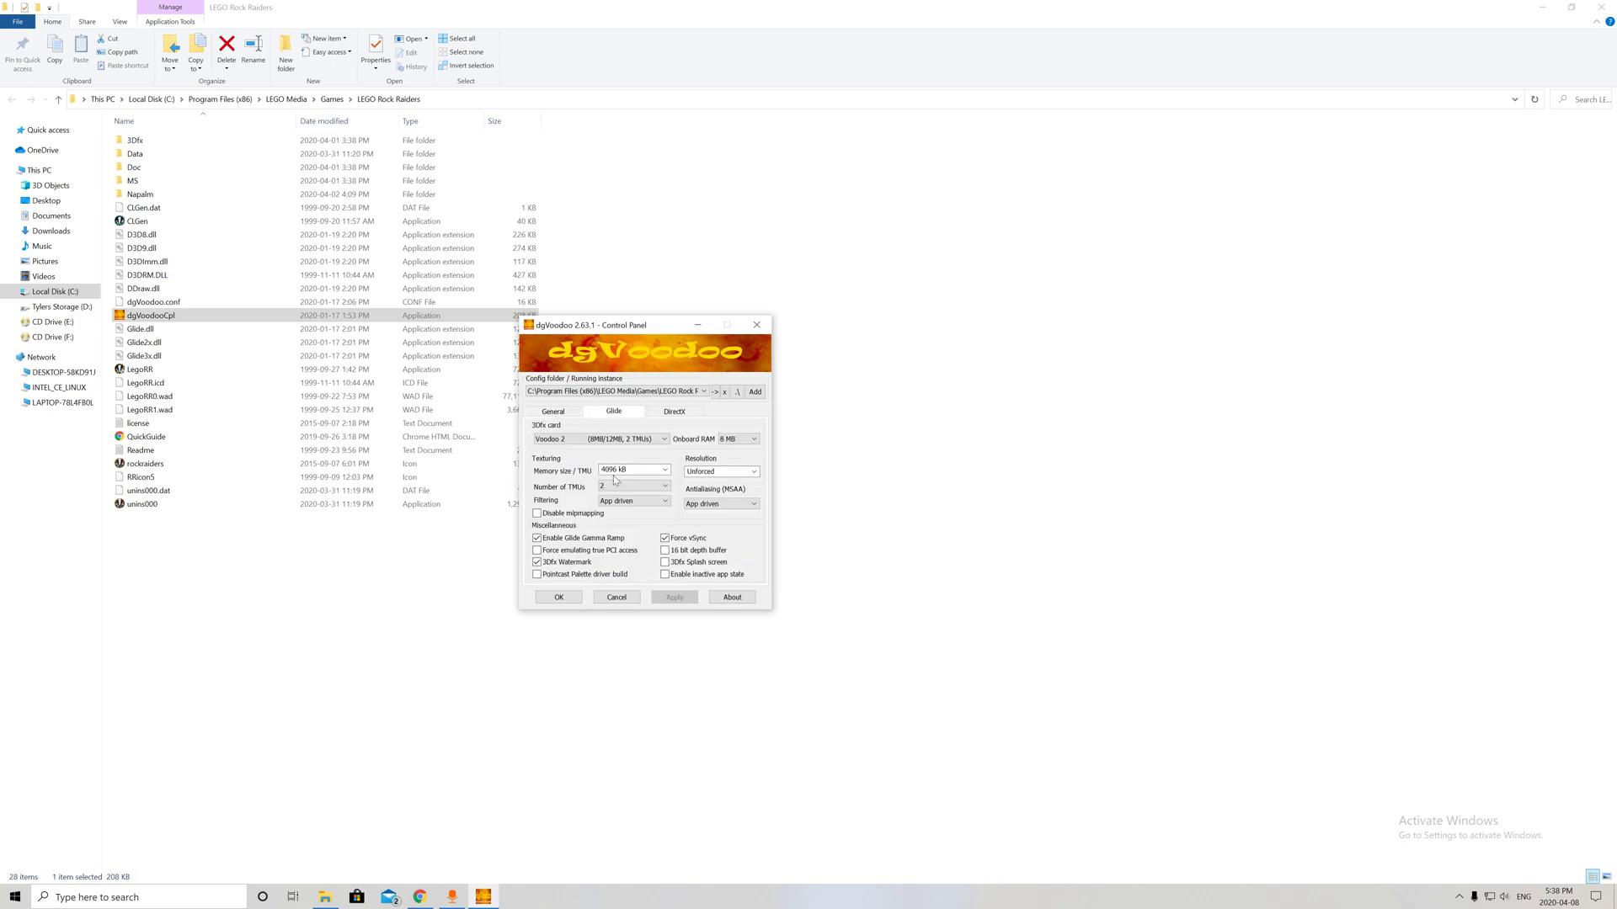
left_click(733, 599)
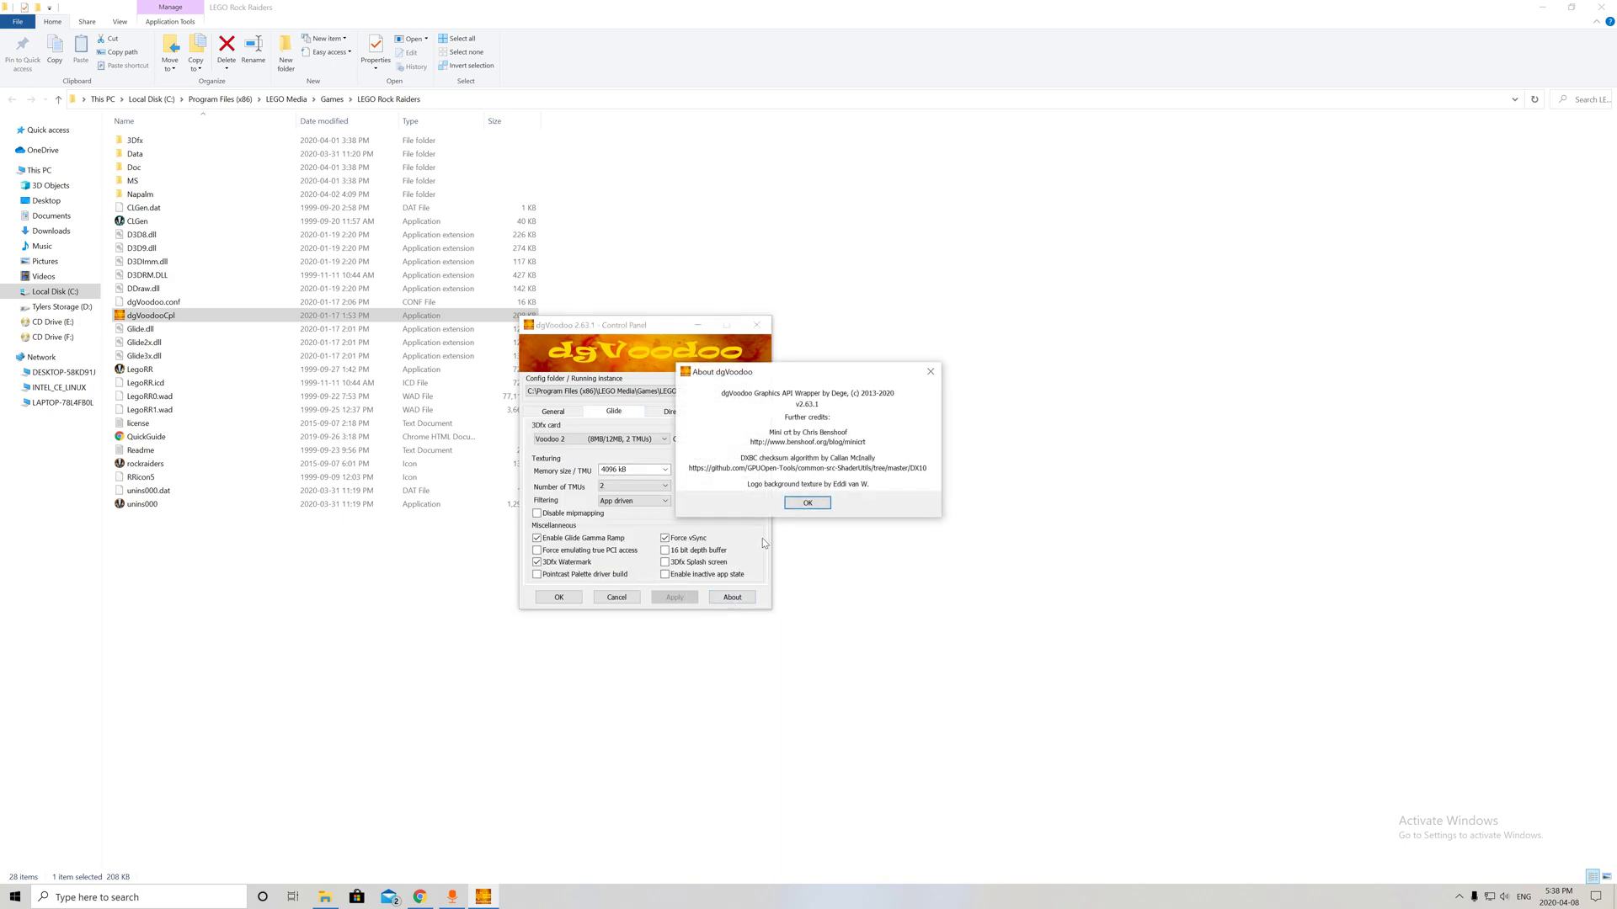
left_click(931, 373)
left_click(560, 599)
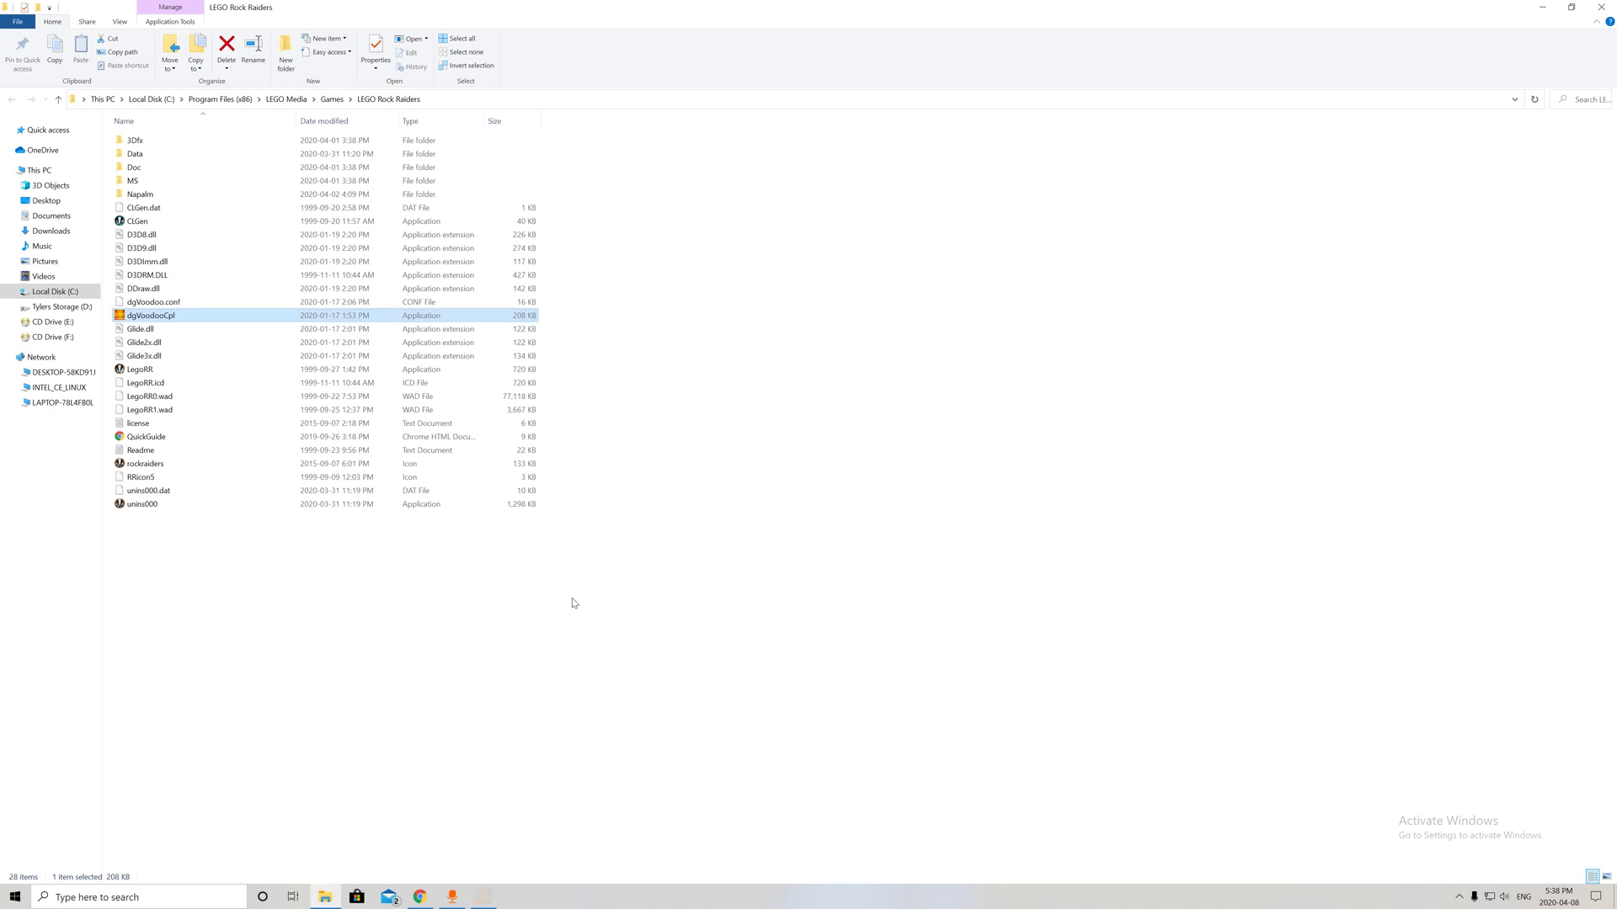
Launch CLGen, choose Voodoo2 as the video card type and confirm with OK.
double_click(139, 221)
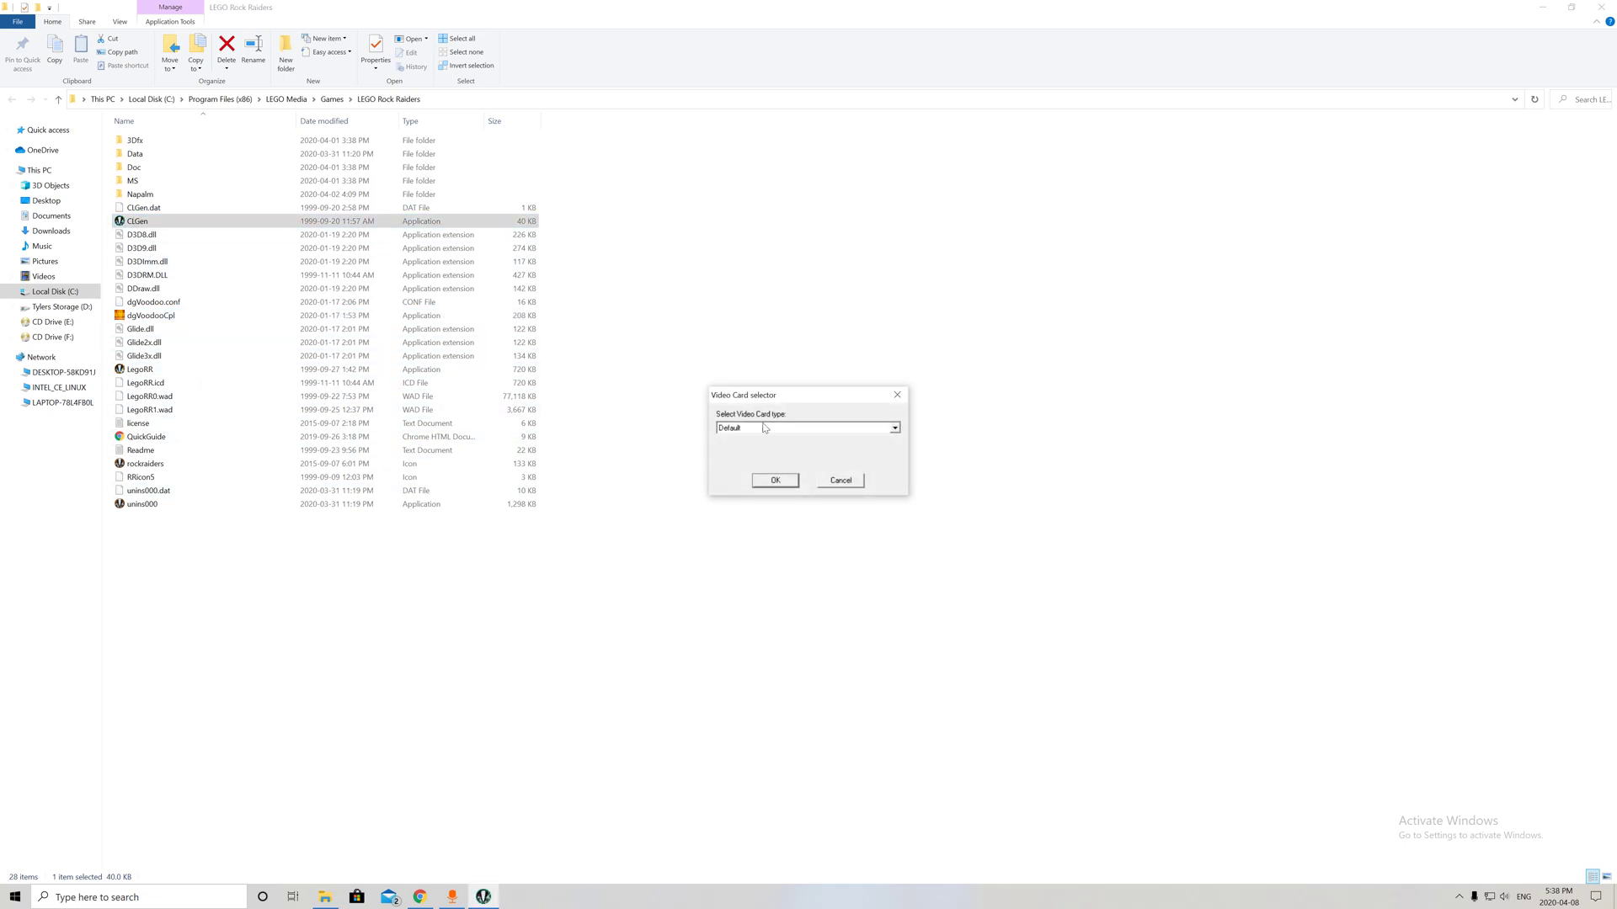
left_click(789, 428)
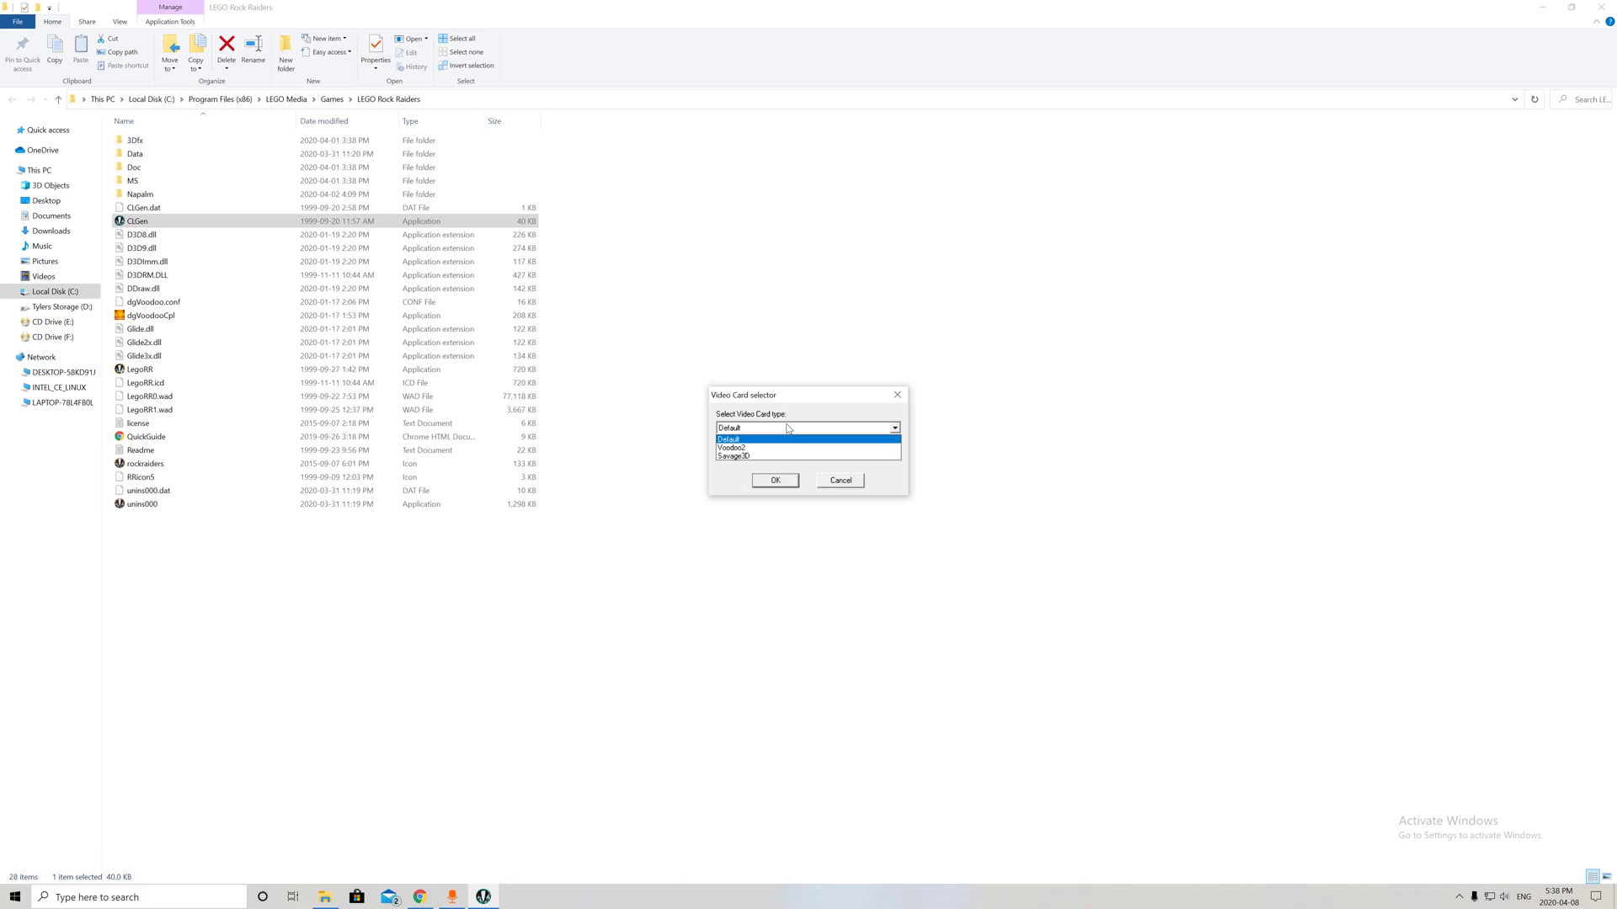
left_click(747, 447)
left_click(776, 482)
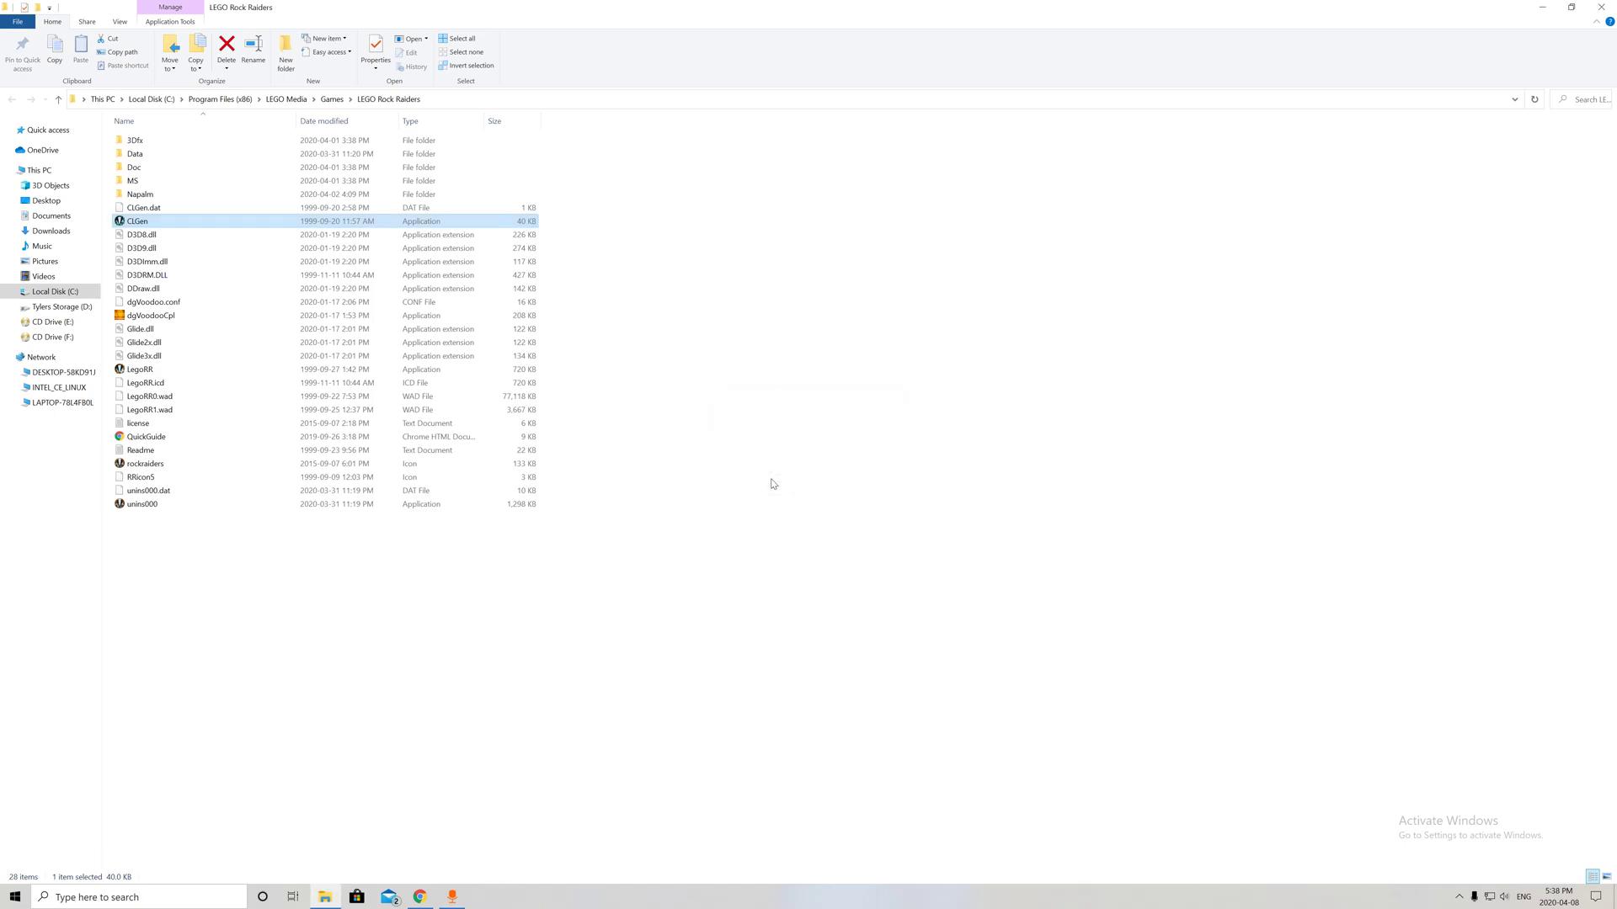
Launch LegoRR with admin rights, keeping dgVoodoo driver, HAL device, 640x480 Full Screen, and start the game.
double_click(195, 369)
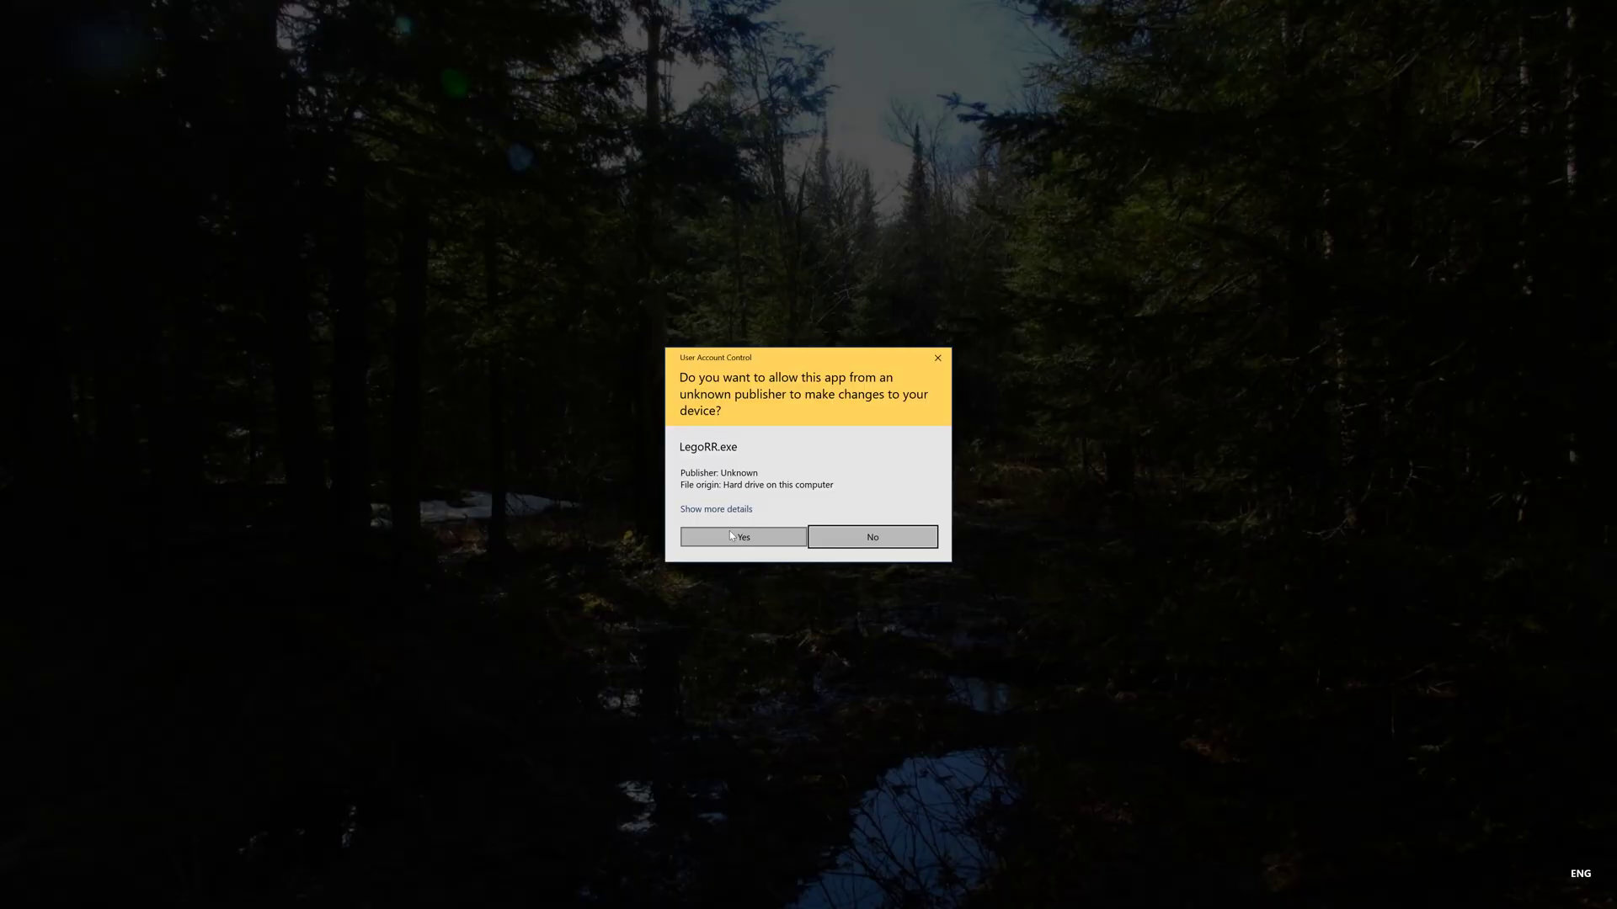
left_click(729, 536)
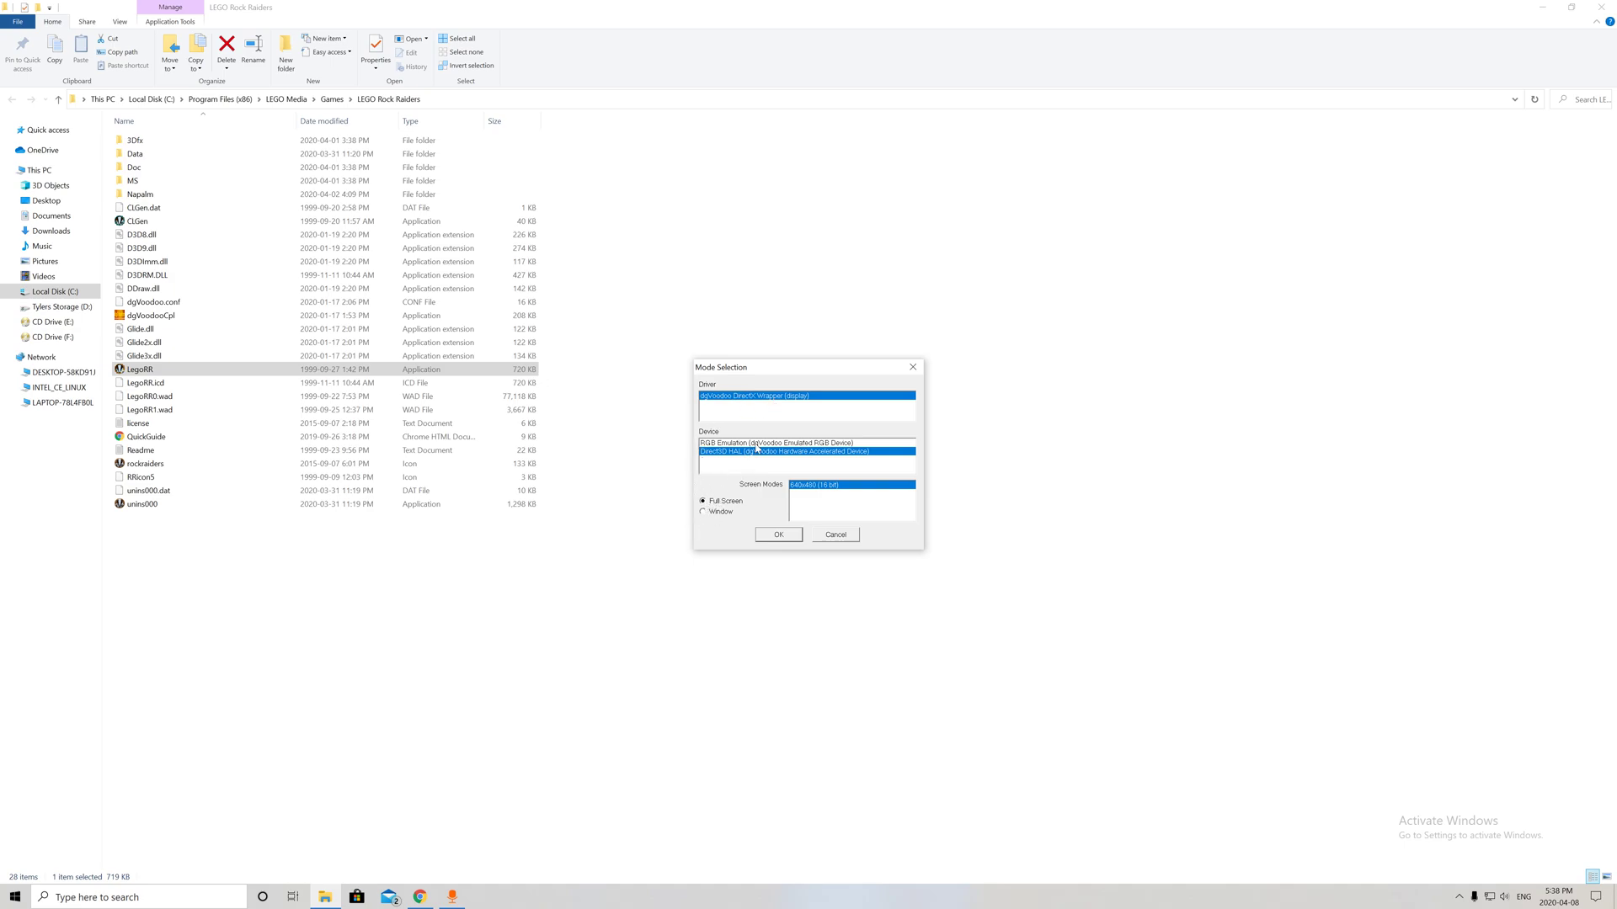
left_click(779, 534)
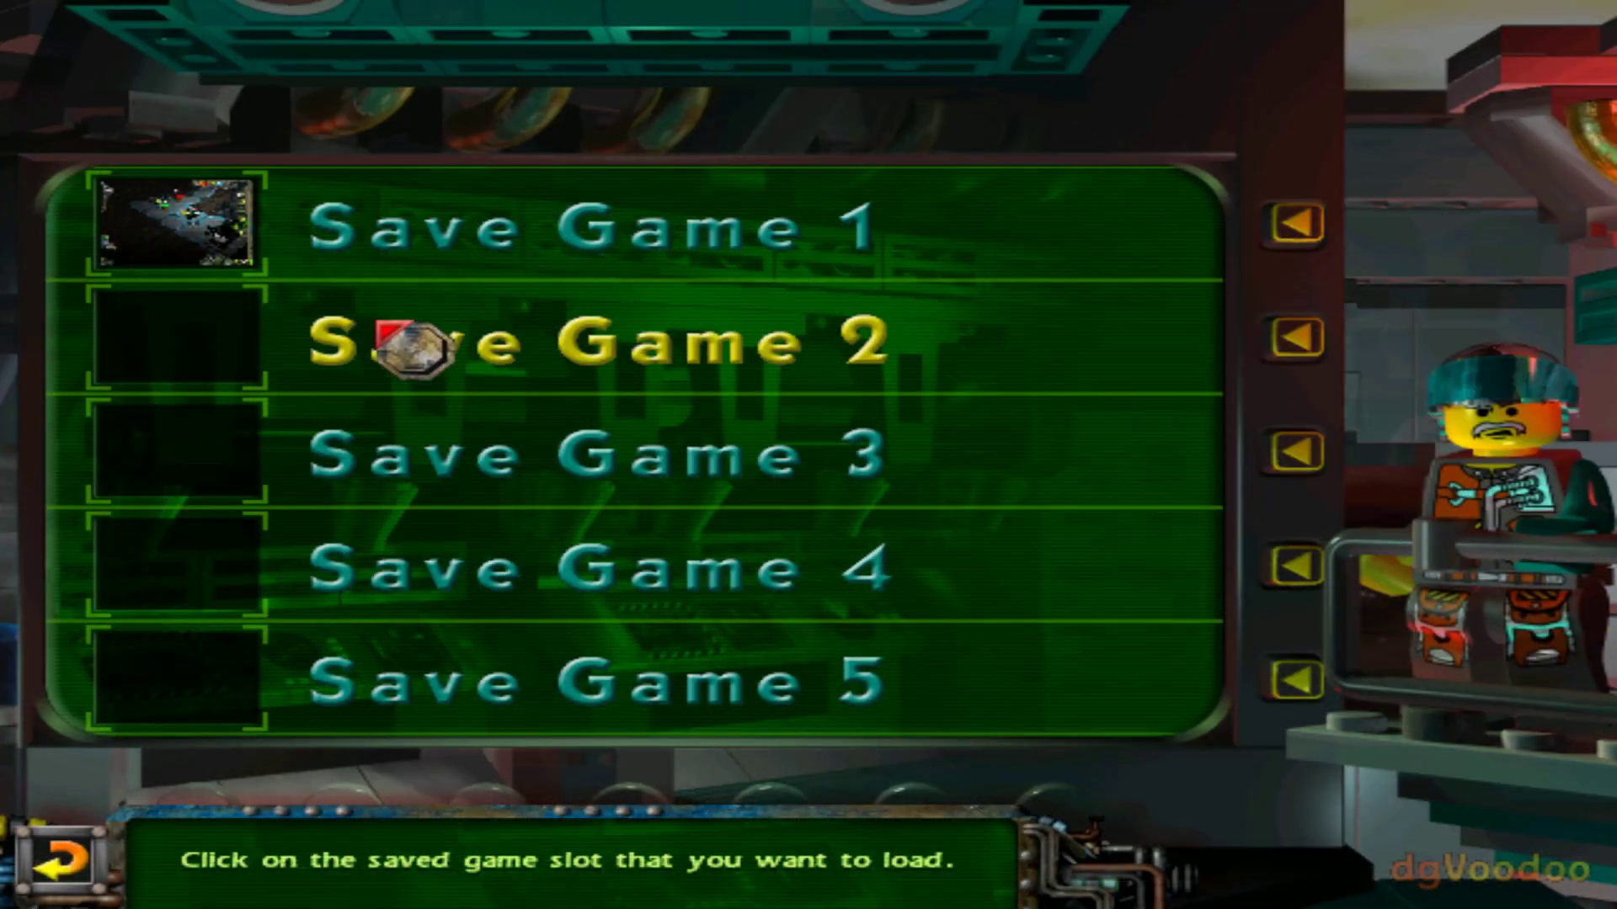
Load Saved Game 1 from the Load Game screen and wait for the level.
left_click(430, 253)
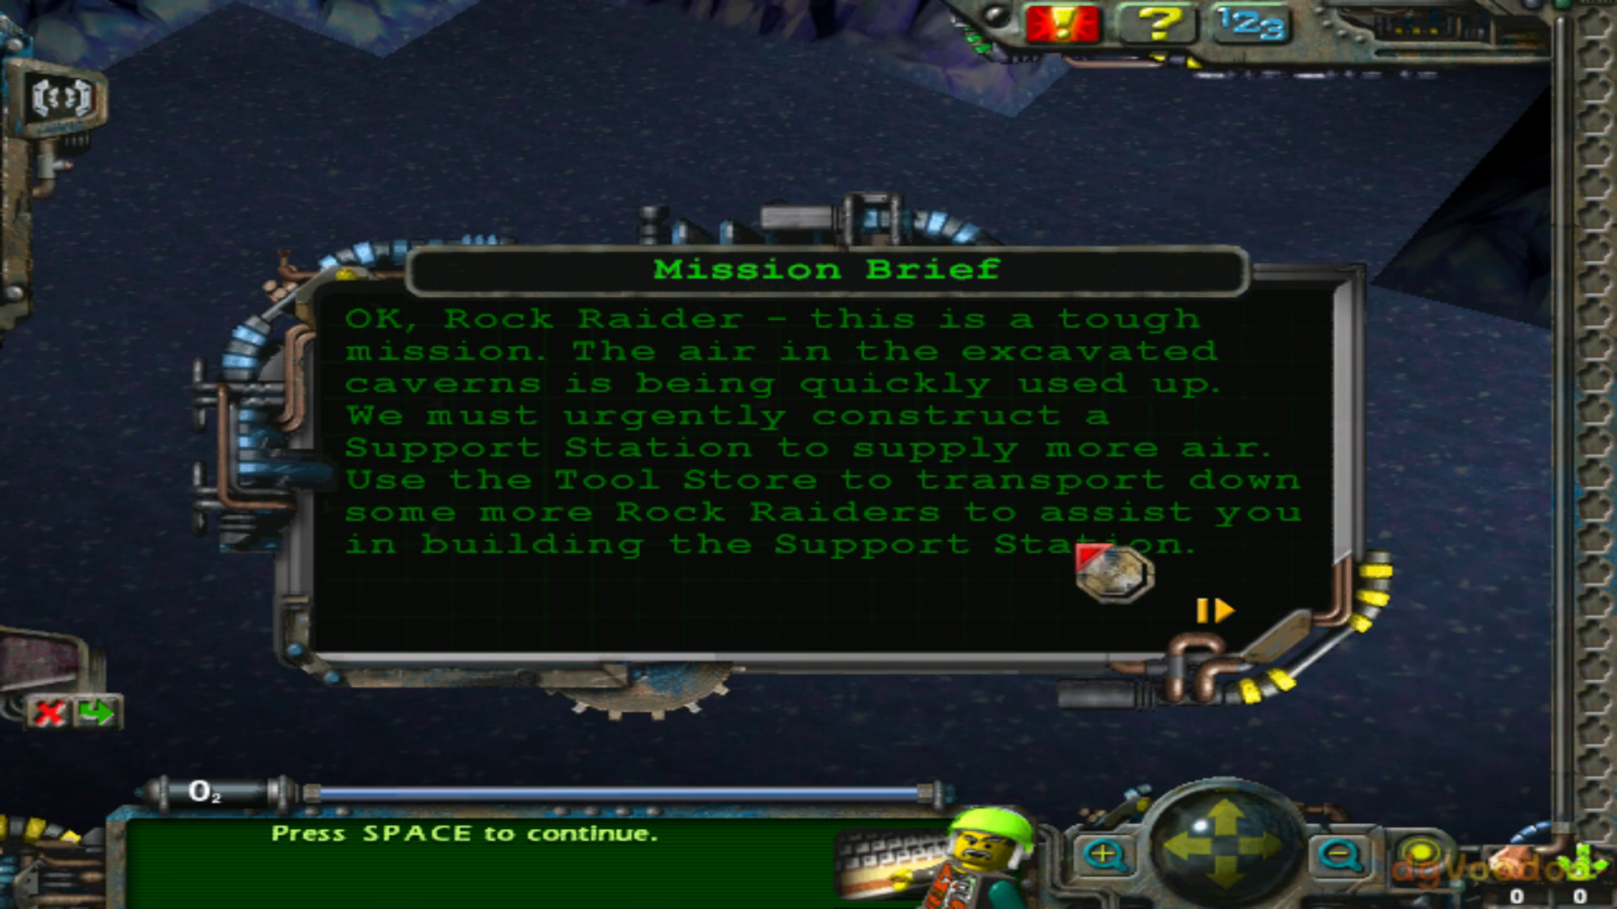
Close the mission brief, teleport a Rock Raider down and dismiss the tutorial message.
left_click(1215, 611)
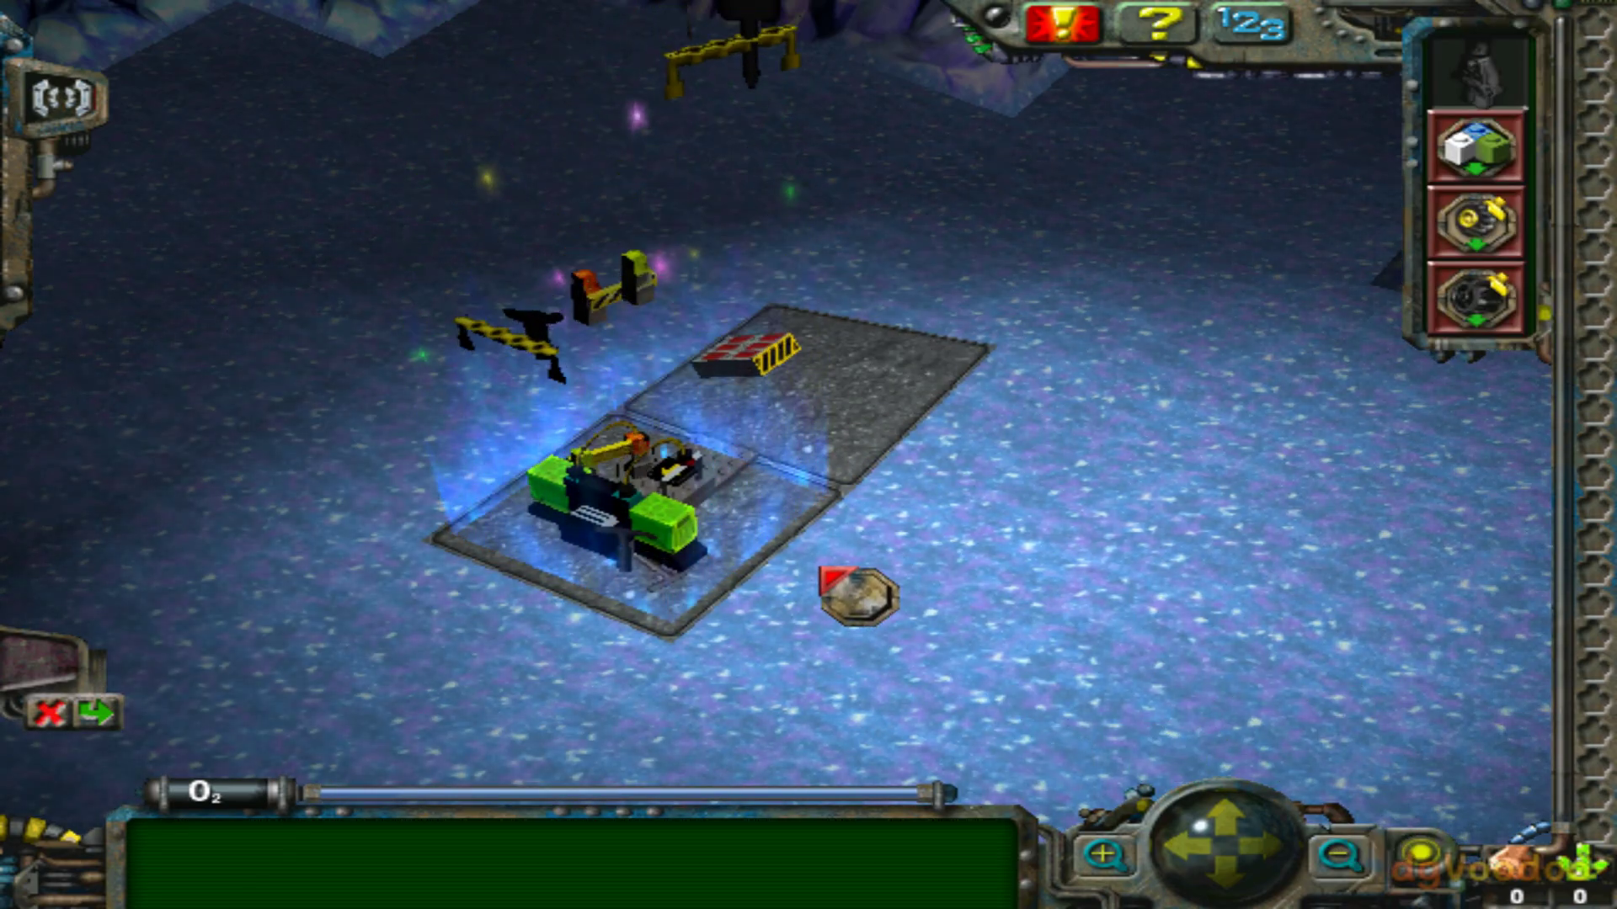
left_click(865, 596)
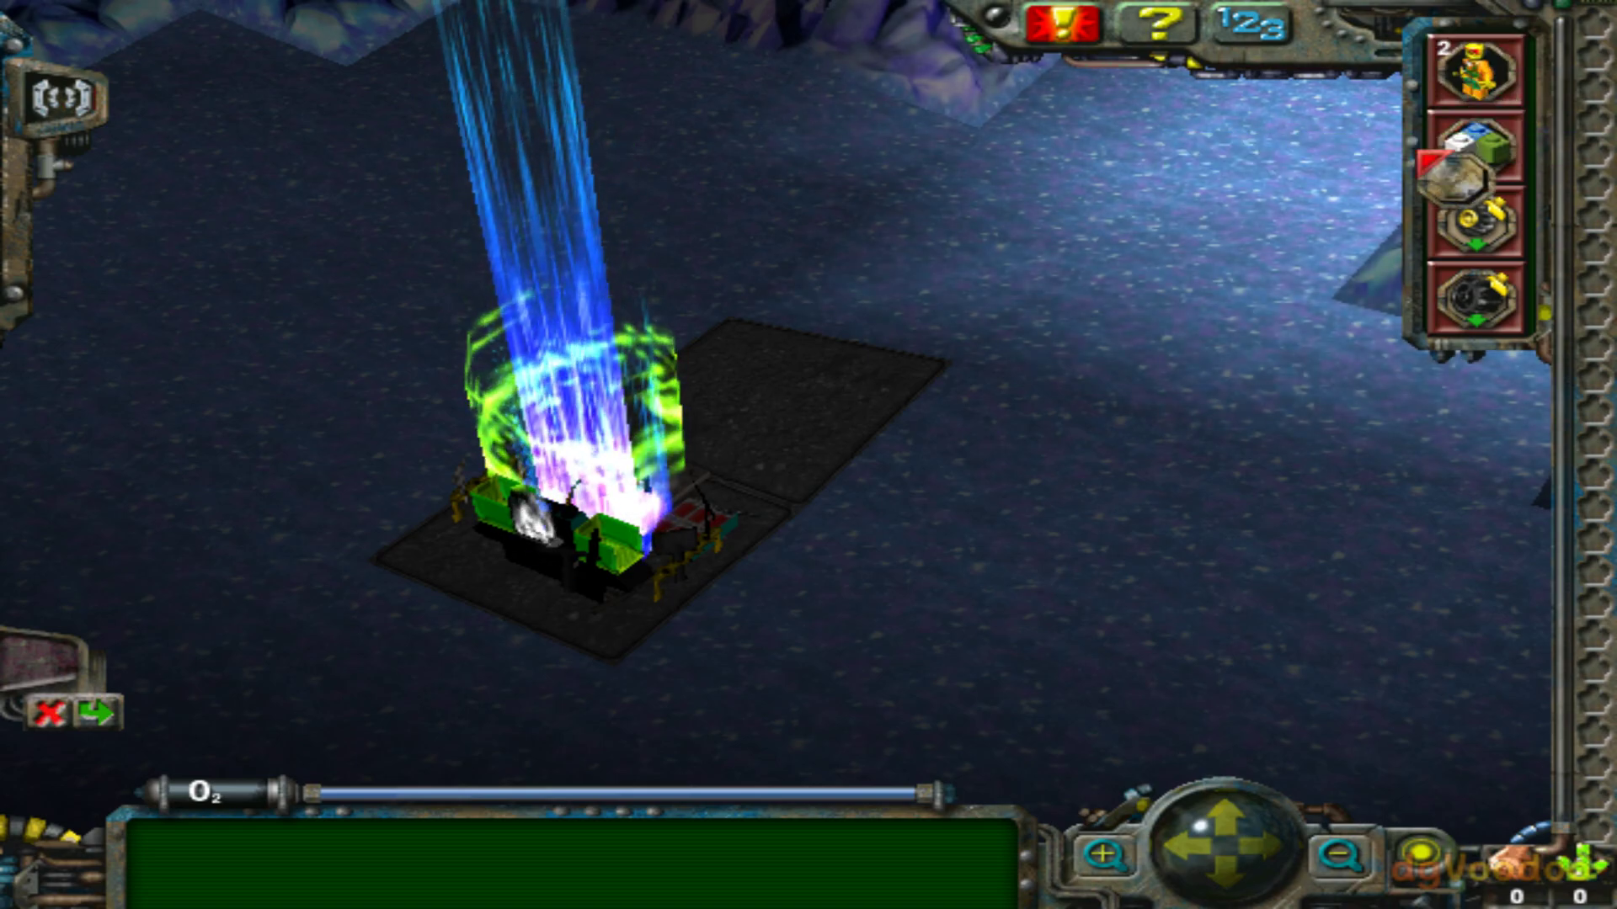
key("Down")
key("Down")
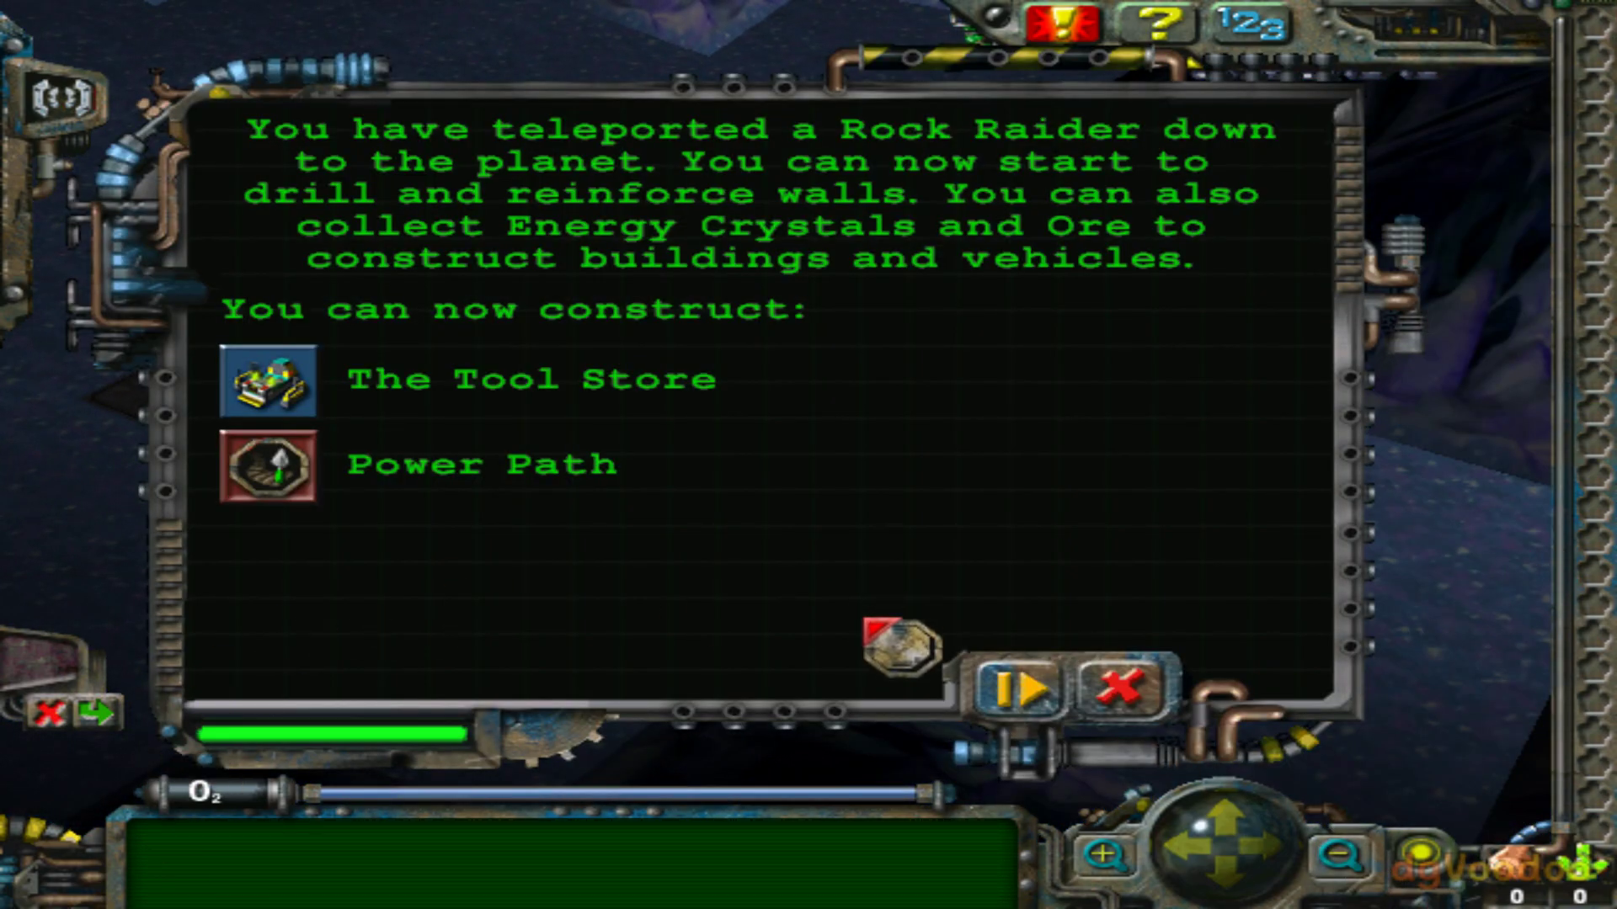
left_click(1020, 693)
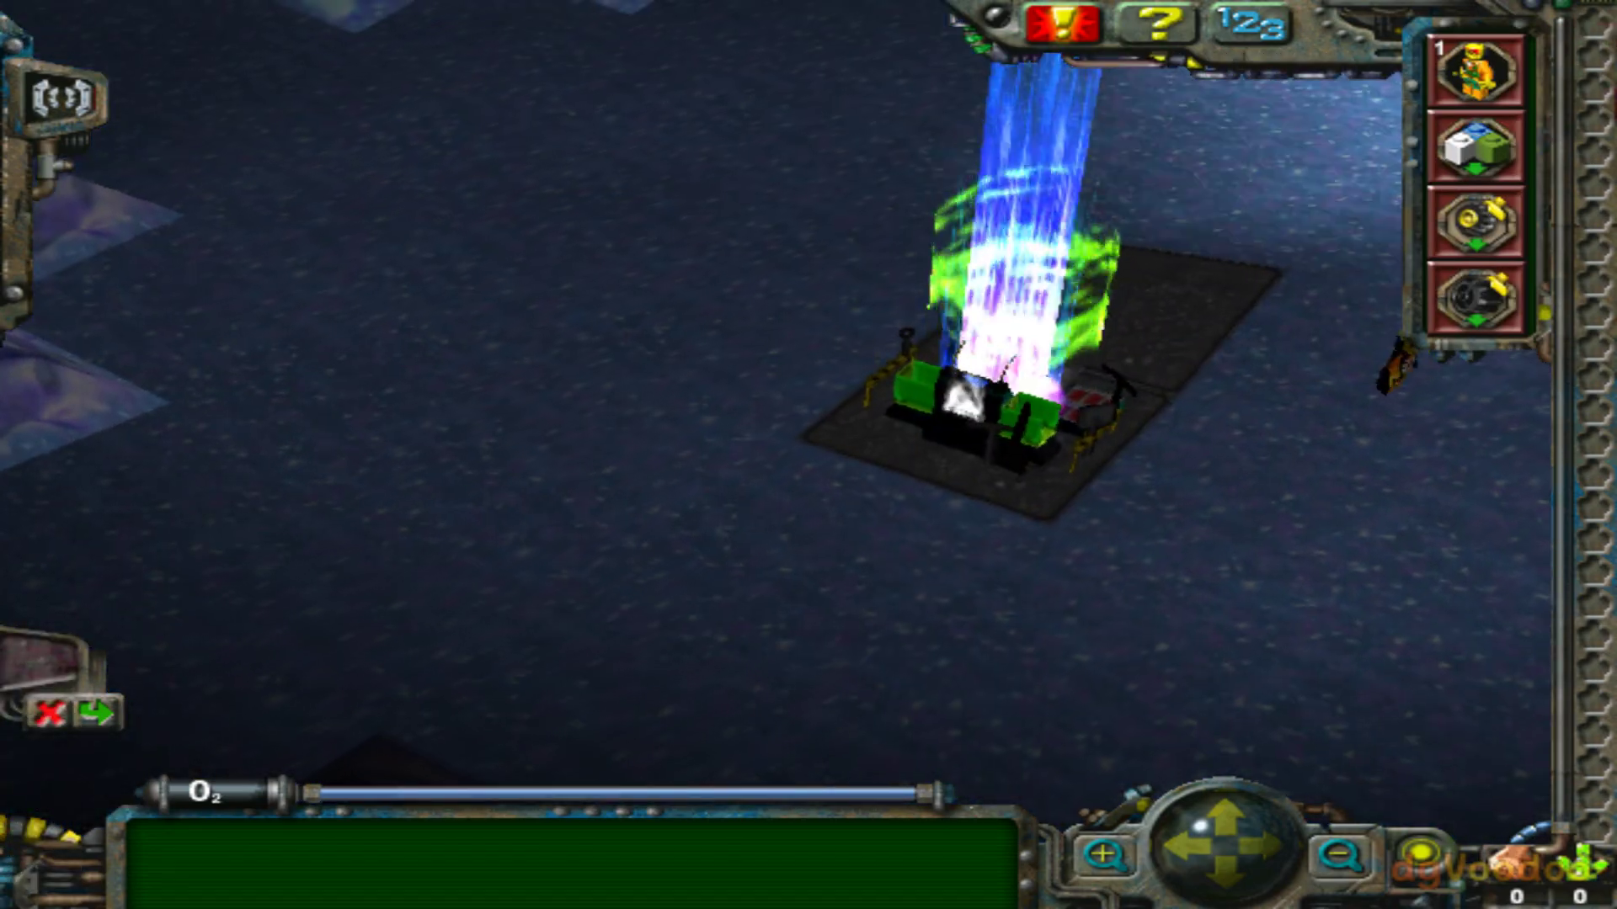
Select the Tool Store, teleport two more Rock Raiders and pick the ground beside it for a new building.
left_click(884, 417)
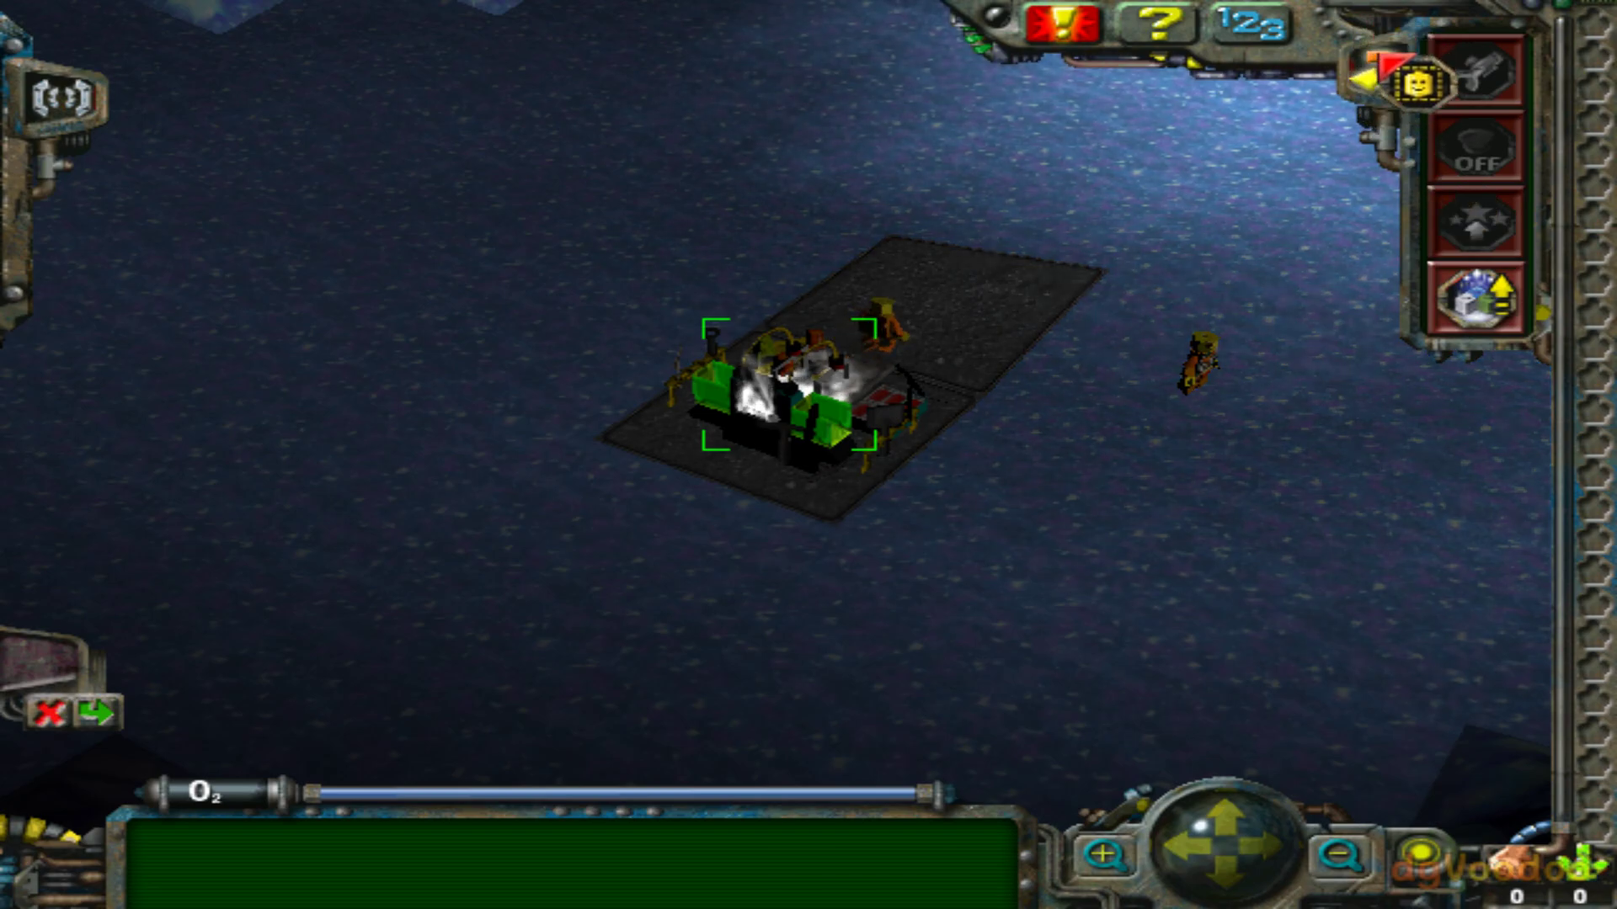
left_click(1453, 118)
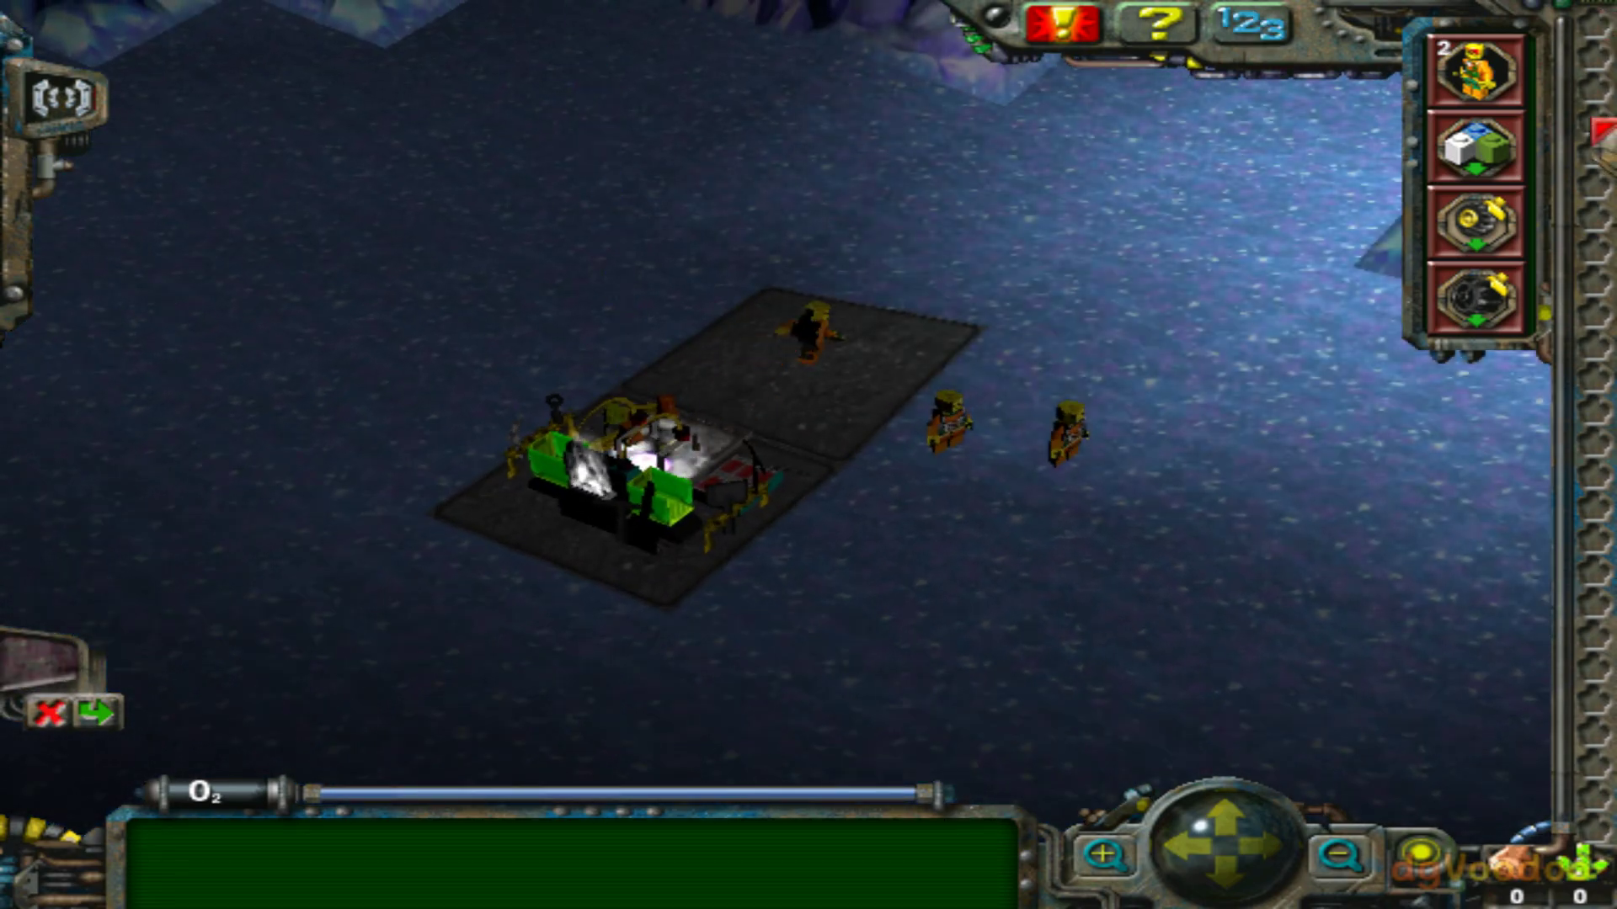
left_click(1474, 70)
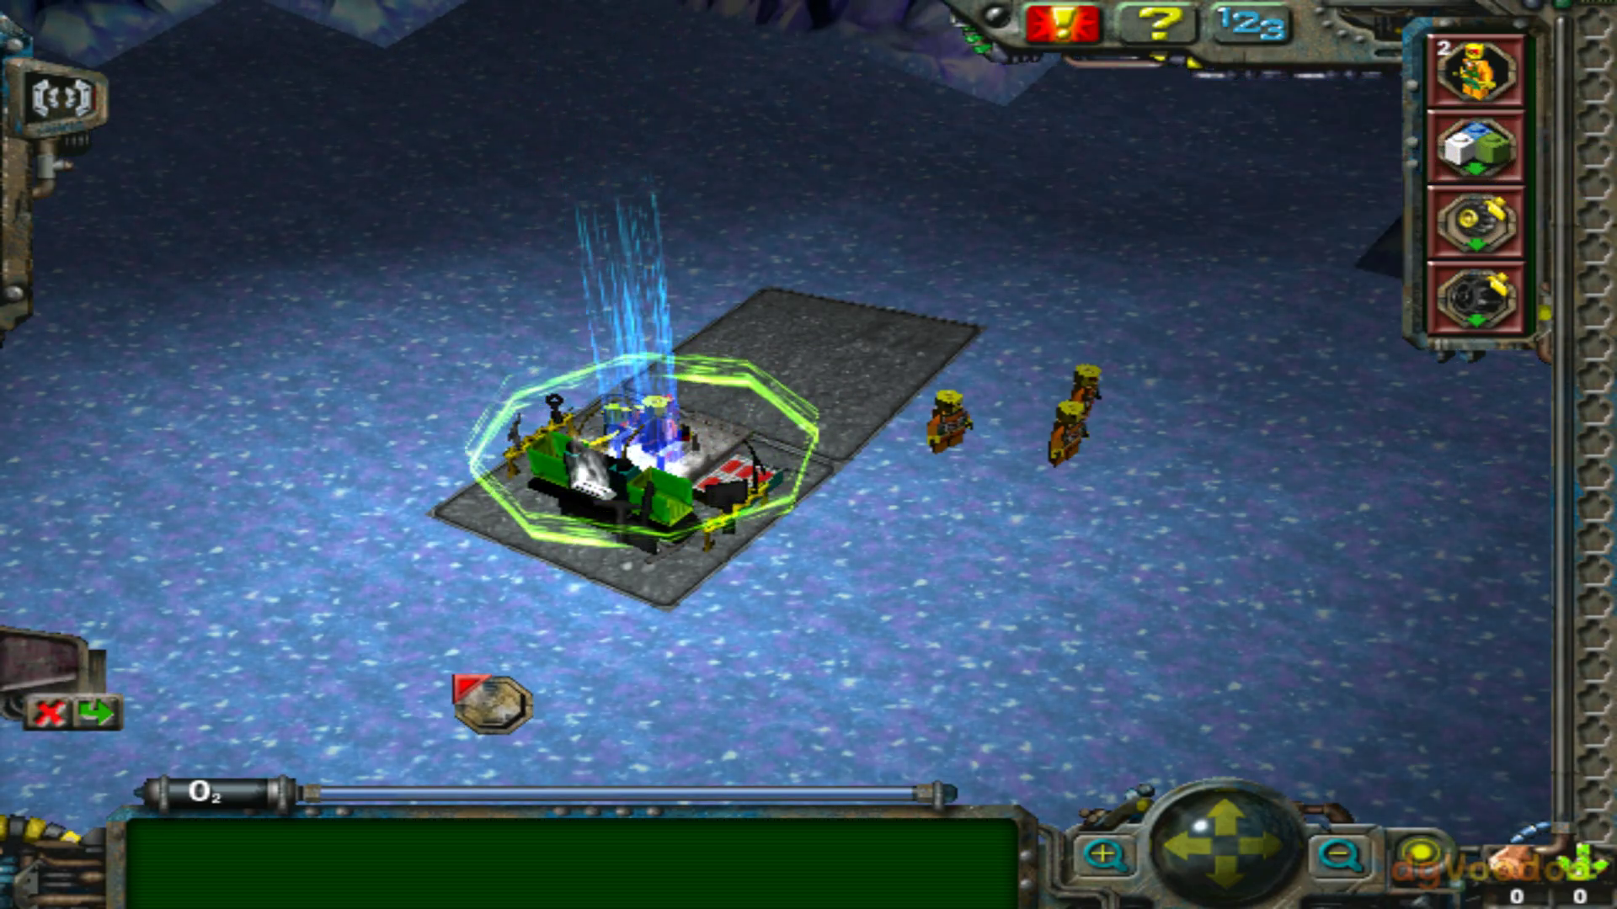
left_click(492, 702)
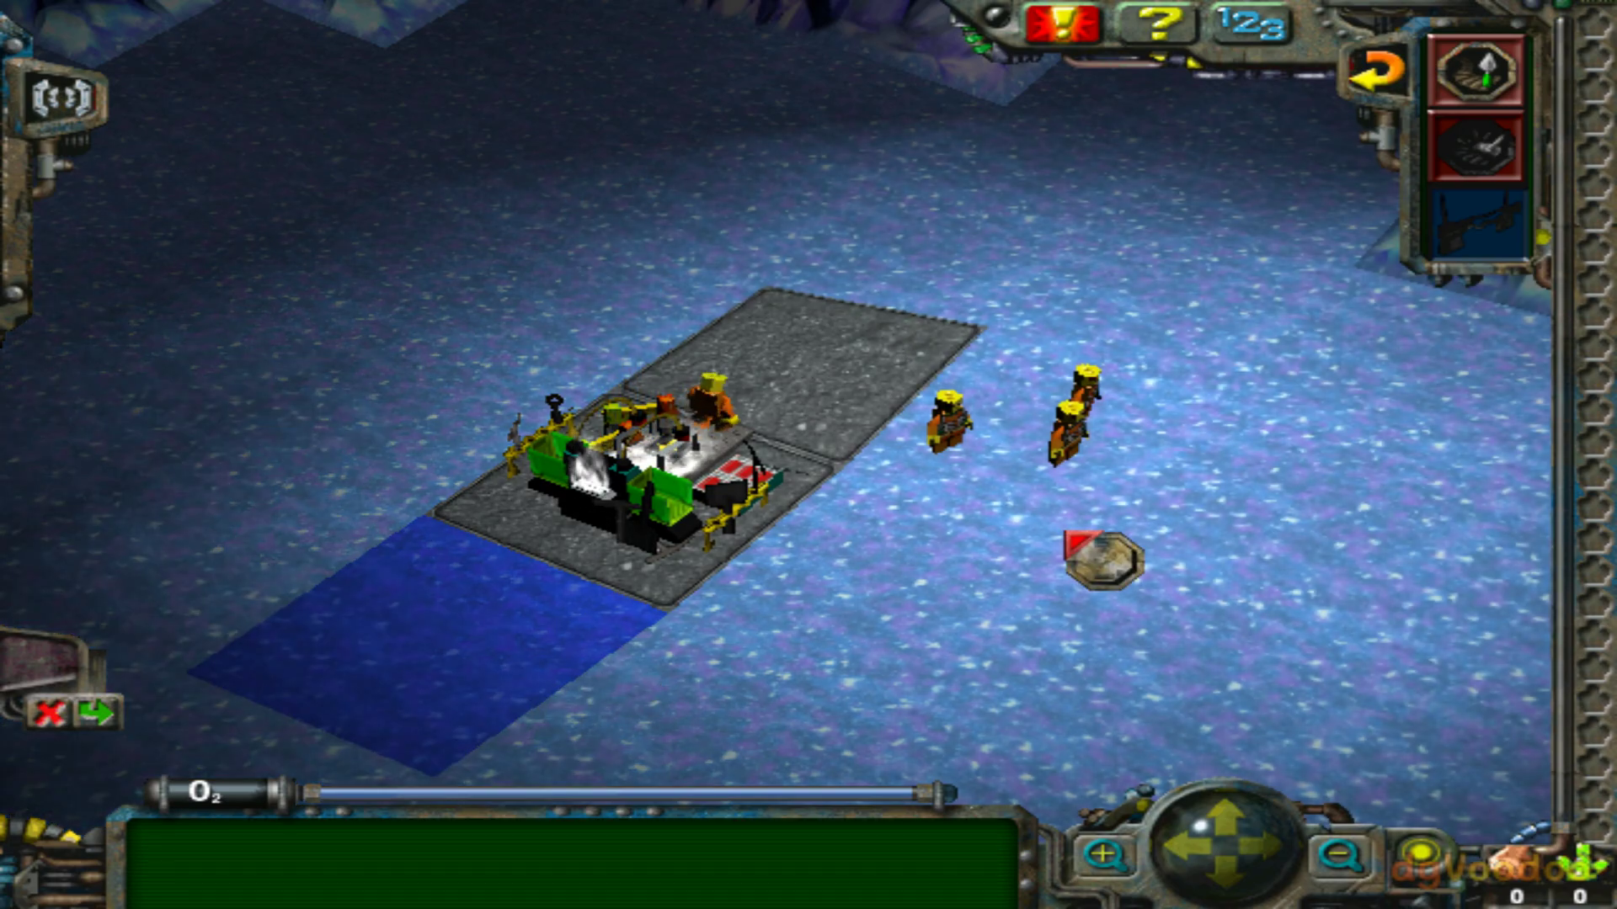